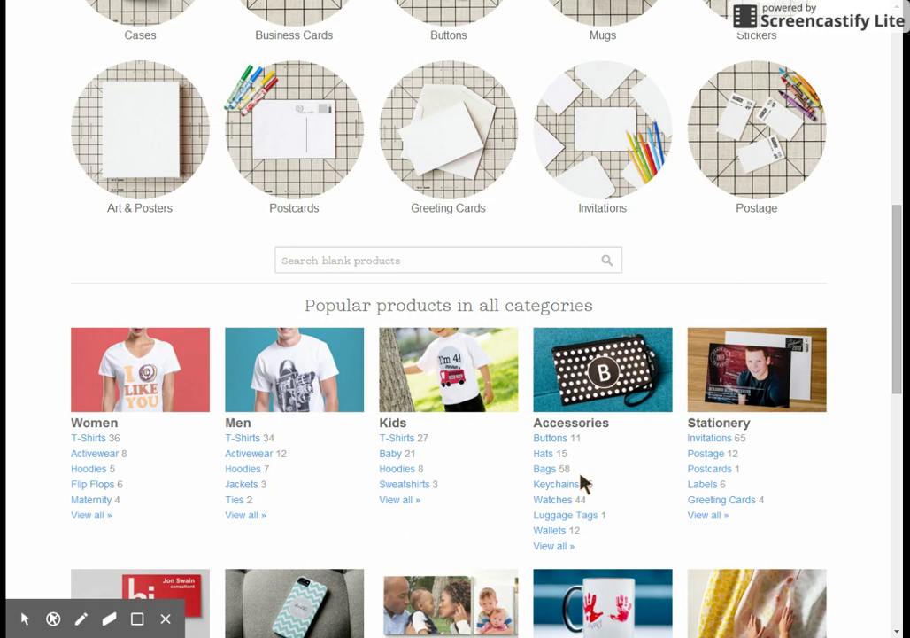
Open the Black TriFold Nylon Wallet from the Wallets category for customizing.
{"action": "left_click", "coordinate": [549, 531]}
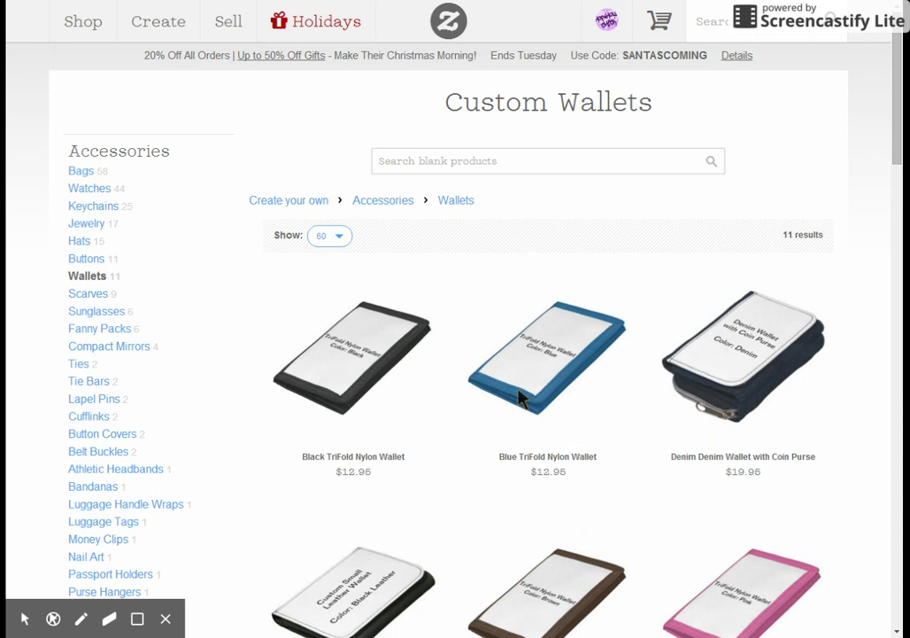
{"action": "scroll", "coordinate": [421, 413], "scroll_direction": "down", "scroll_amount": 6}
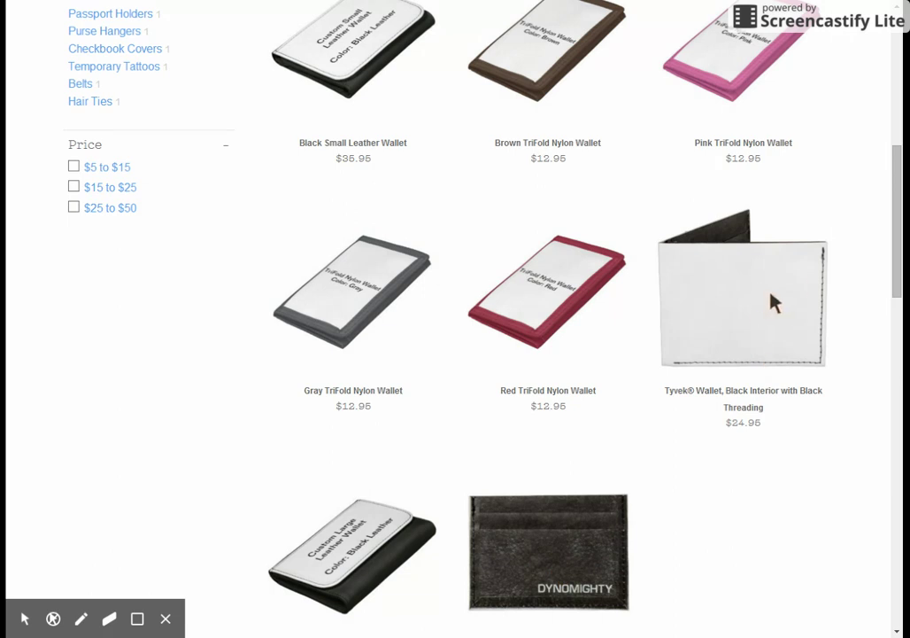
{"action": "scroll", "coordinate": [770, 301], "scroll_direction": "up", "scroll_amount": 3}
{"action": "left_click", "coordinate": [377, 96]}
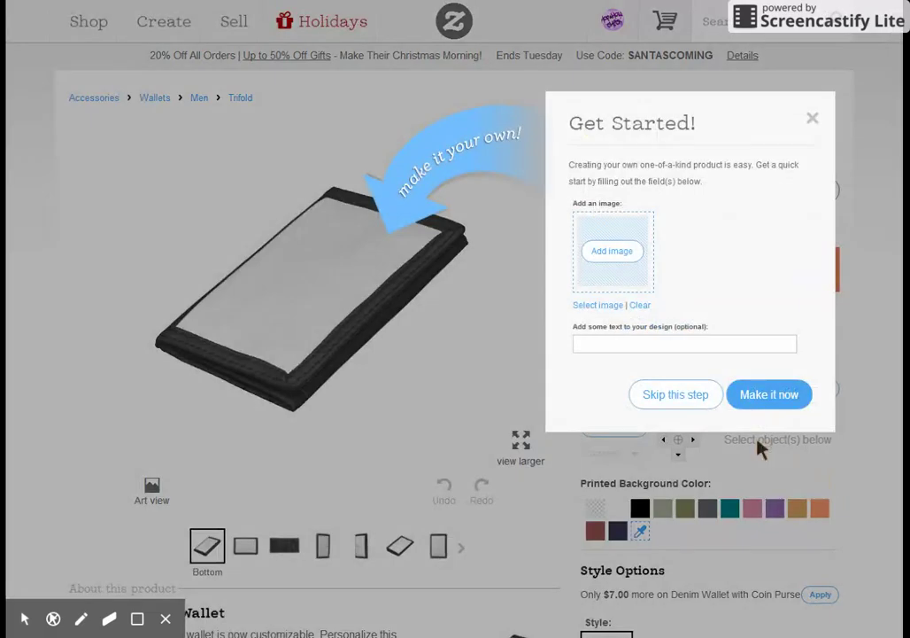
Skip the Get Started prompt, look over the wallet page, and begin adding an image.
{"action": "left_click", "coordinate": [691, 399]}
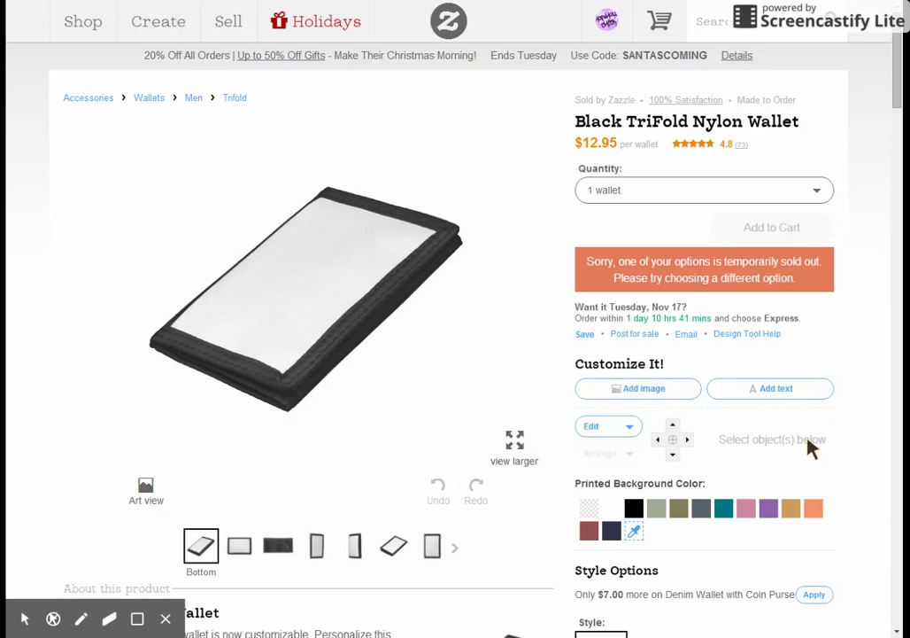
{"action": "scroll", "coordinate": [784, 447], "scroll_direction": "down", "scroll_amount": 3}
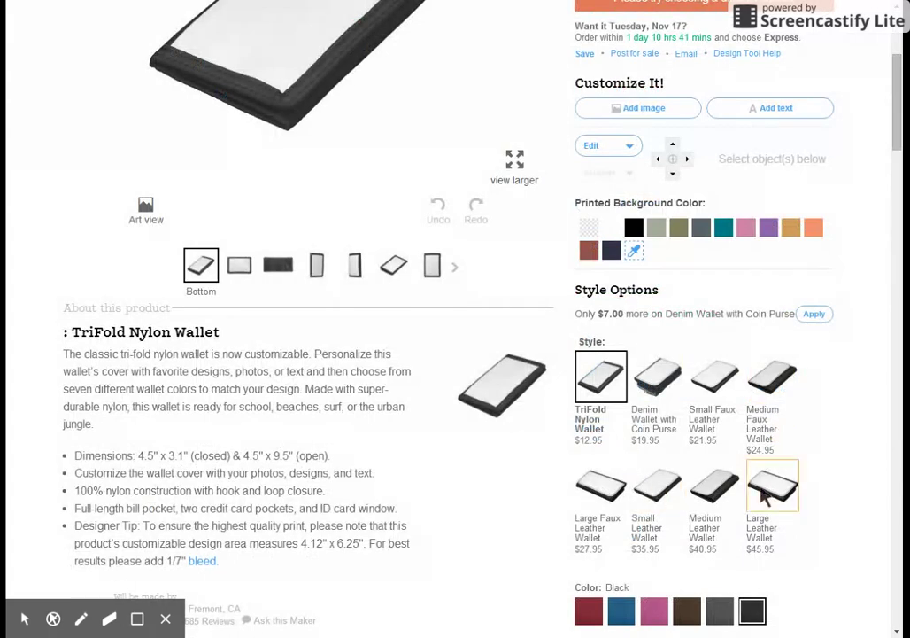
{"action": "scroll", "coordinate": [776, 434], "scroll_direction": "up", "scroll_amount": 1}
{"action": "scroll", "coordinate": [776, 427], "scroll_direction": "up", "scroll_amount": 1}
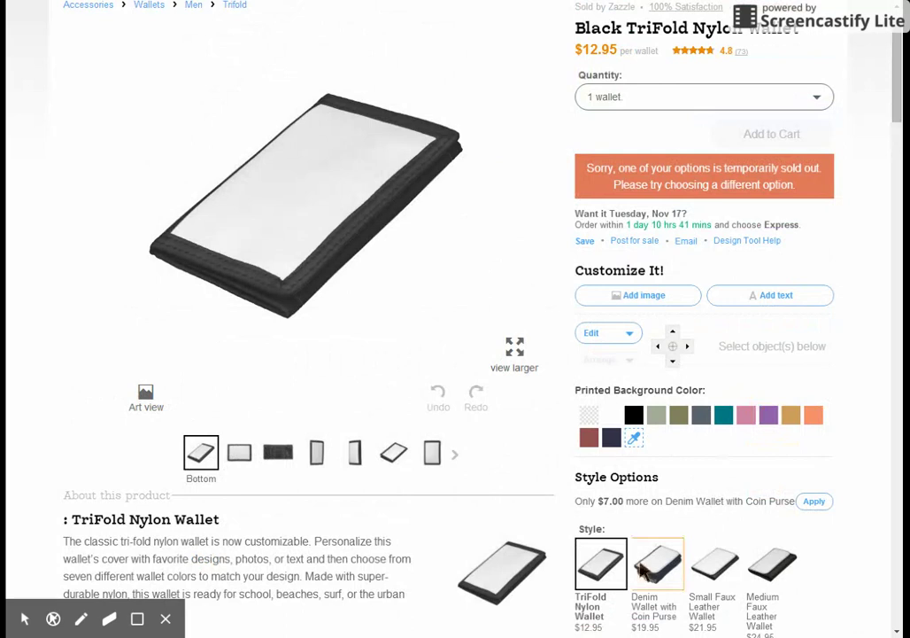
{"action": "left_click", "coordinate": [652, 299]}
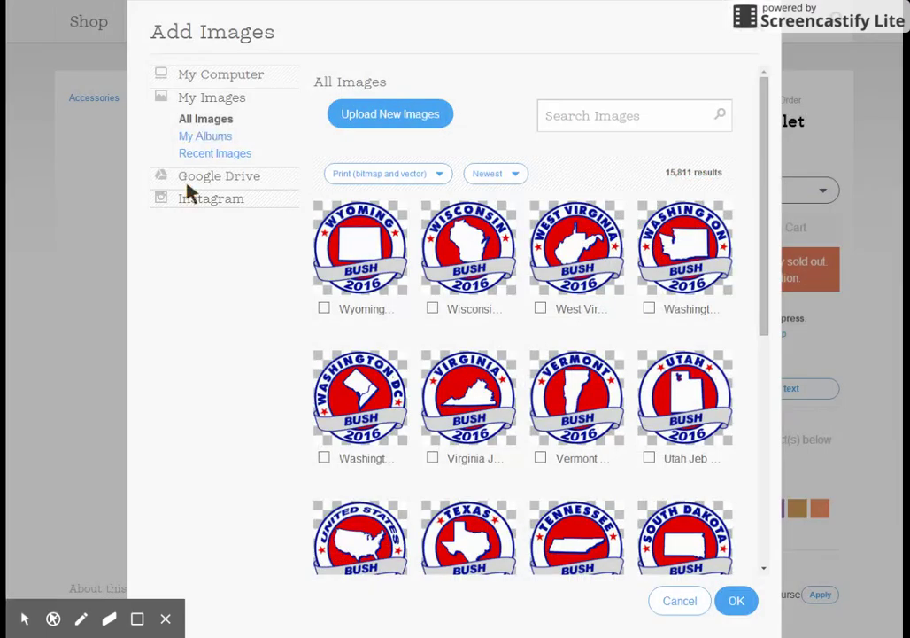
Place the first Swirls & Paisley image from the binderific album on the wallet.
{"action": "left_click", "coordinate": [203, 140]}
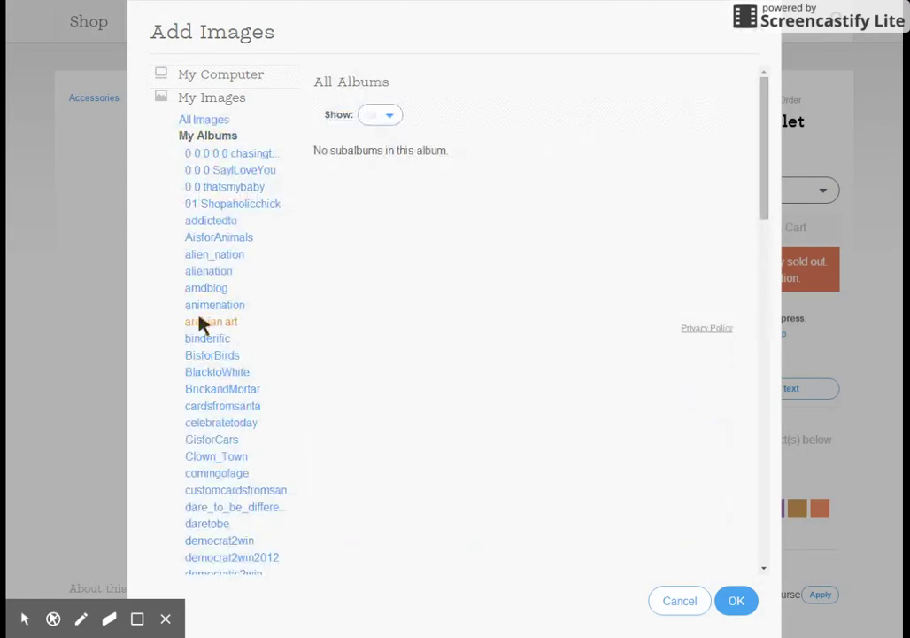
{"action": "left_click", "coordinate": [204, 339]}
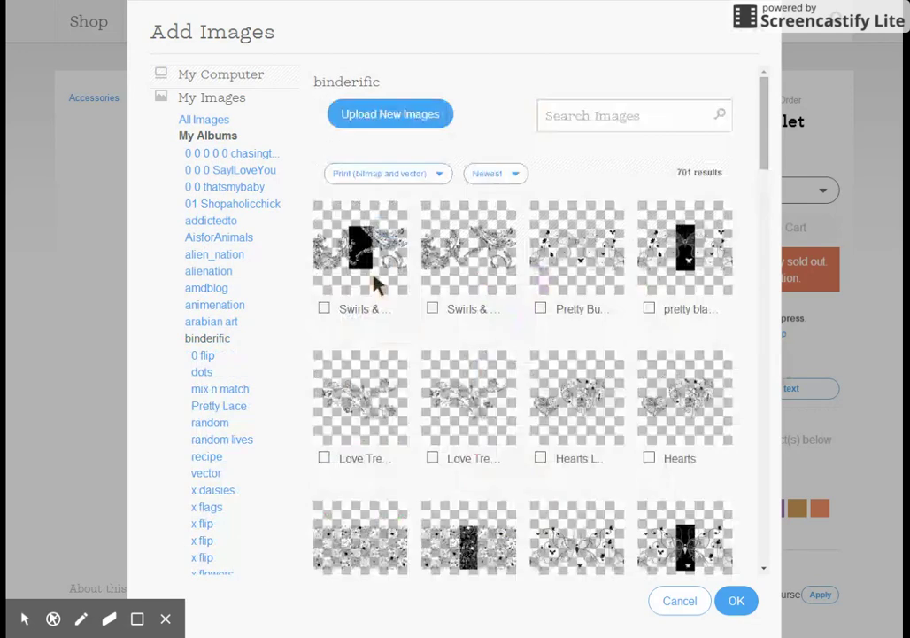
{"action": "left_click", "coordinate": [373, 279]}
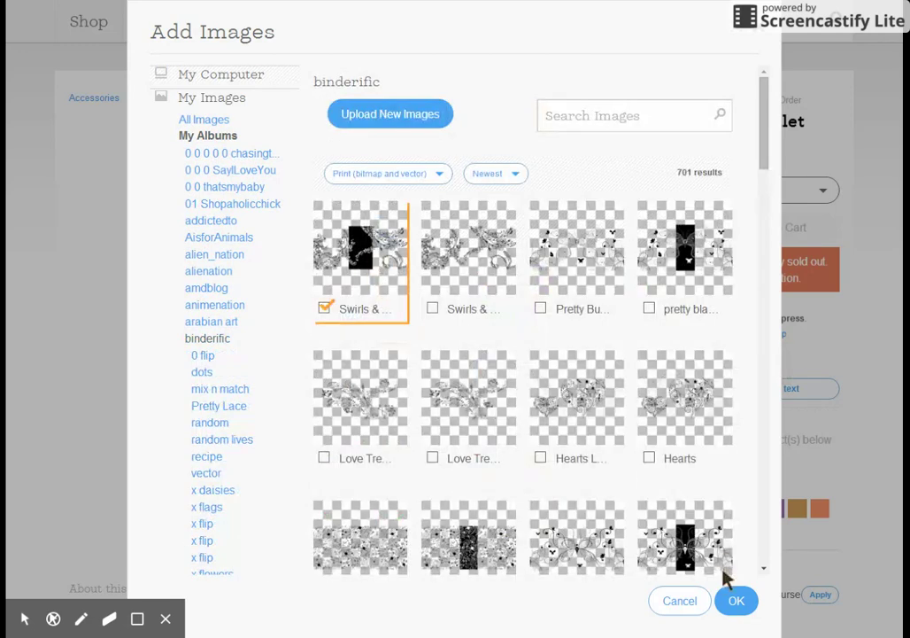
{"action": "left_click", "coordinate": [737, 600]}
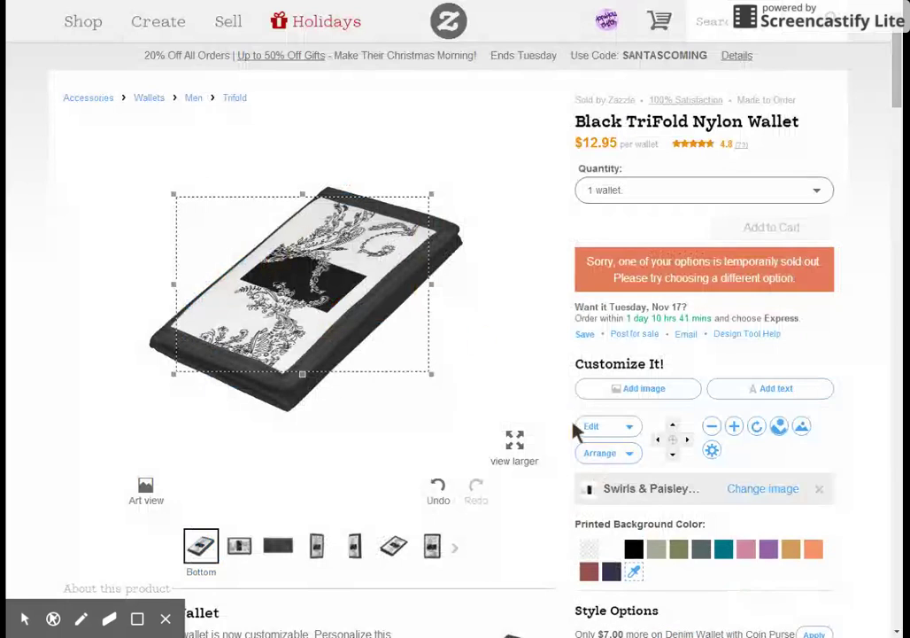
Resize the image to Fill and view the wallet front as flat artwork.
{"action": "left_click", "coordinate": [632, 457]}
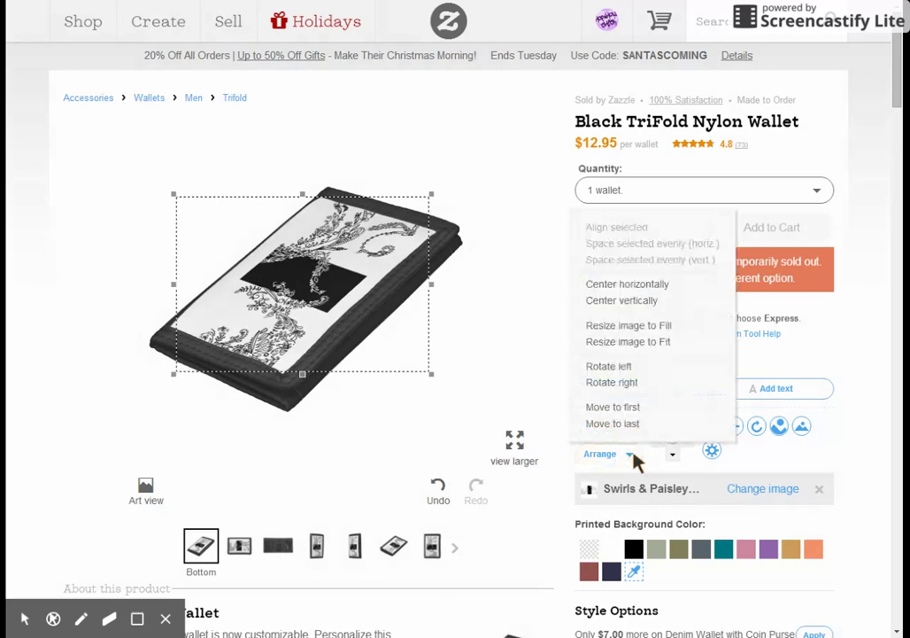
{"action": "left_click", "coordinate": [638, 330]}
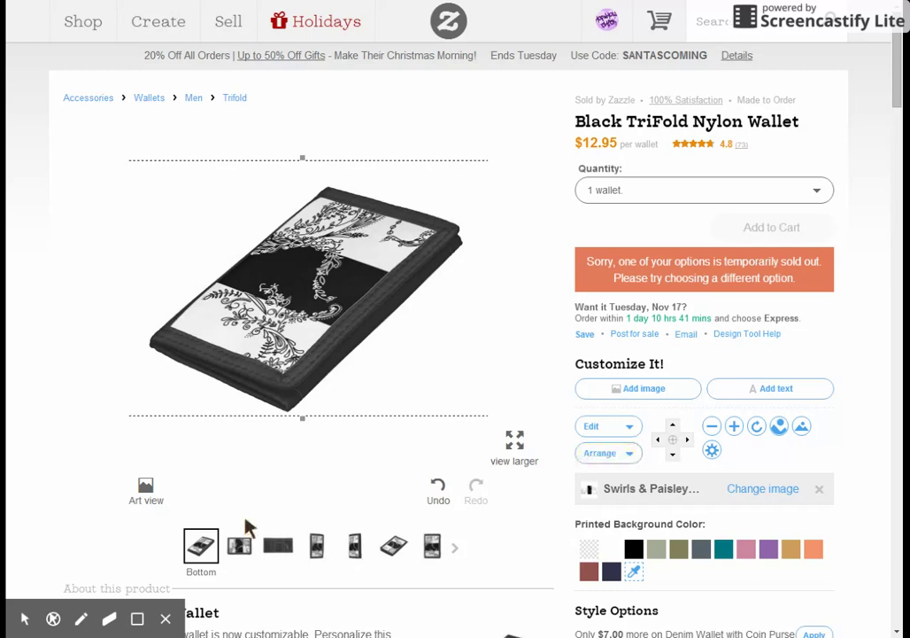
{"action": "left_click", "coordinate": [241, 549]}
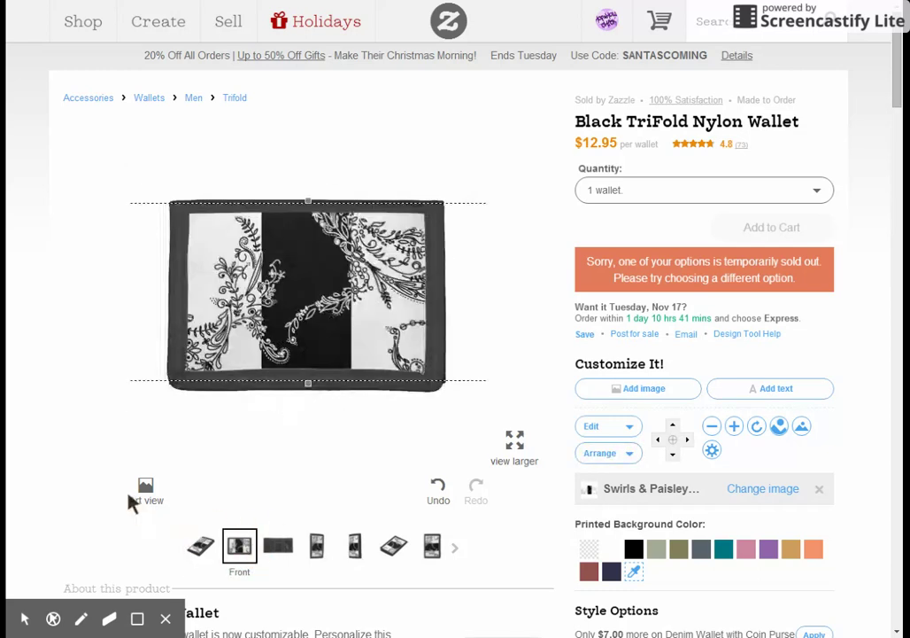
{"action": "left_click", "coordinate": [146, 486]}
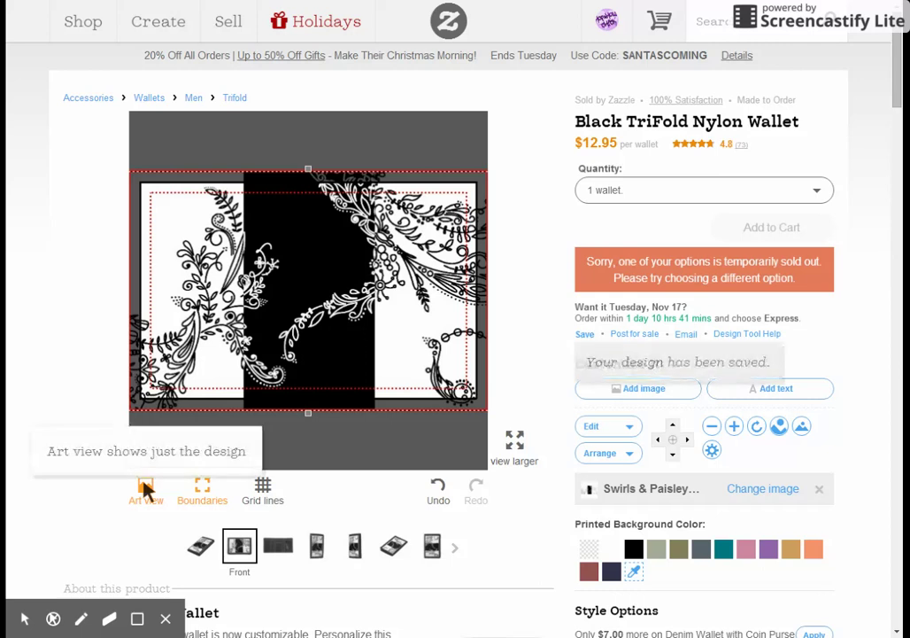
Try Resize image to Fit, then switch the image back to Fill.
{"action": "left_click", "coordinate": [631, 455]}
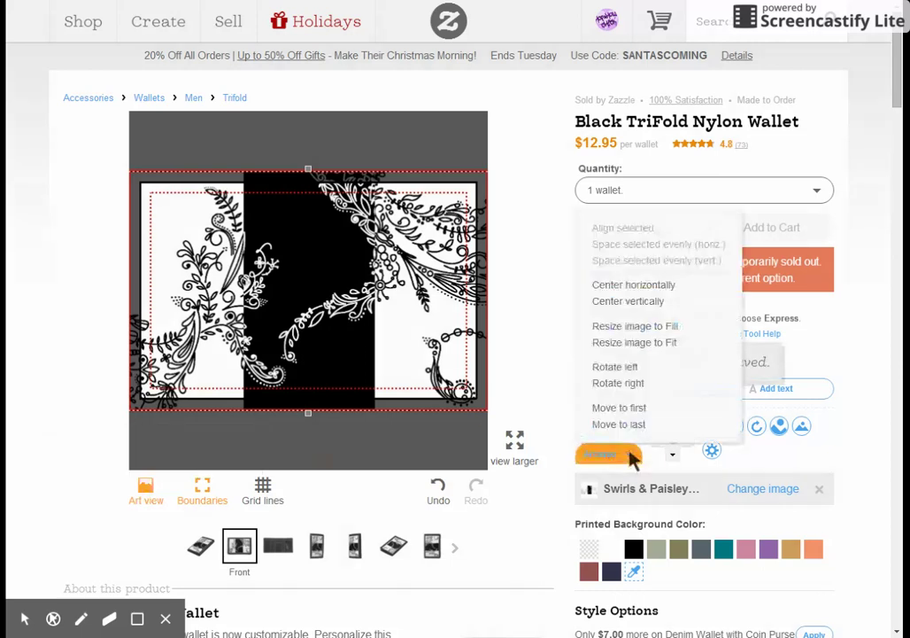
{"action": "left_click", "coordinate": [637, 341]}
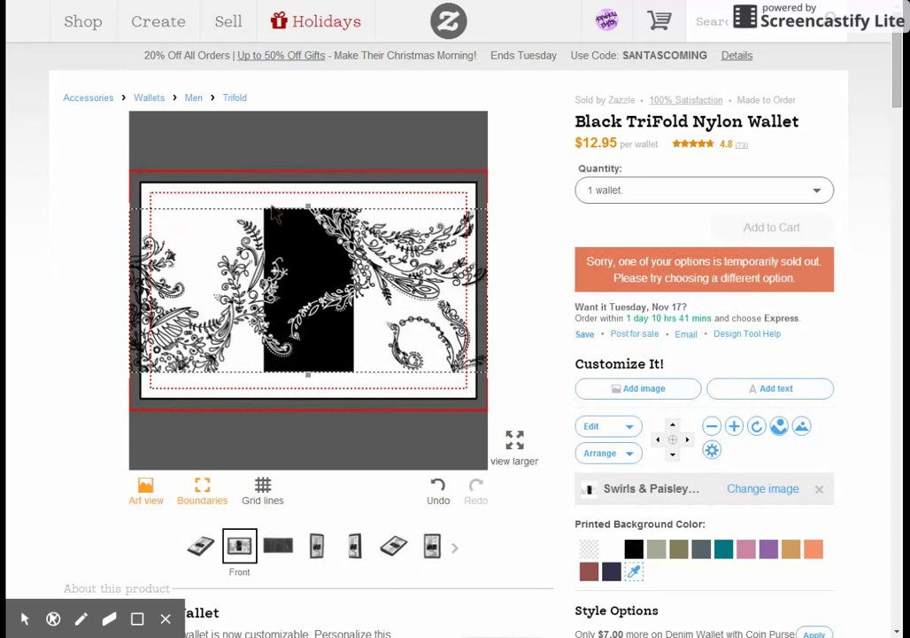
{"action": "left_click", "coordinate": [631, 454]}
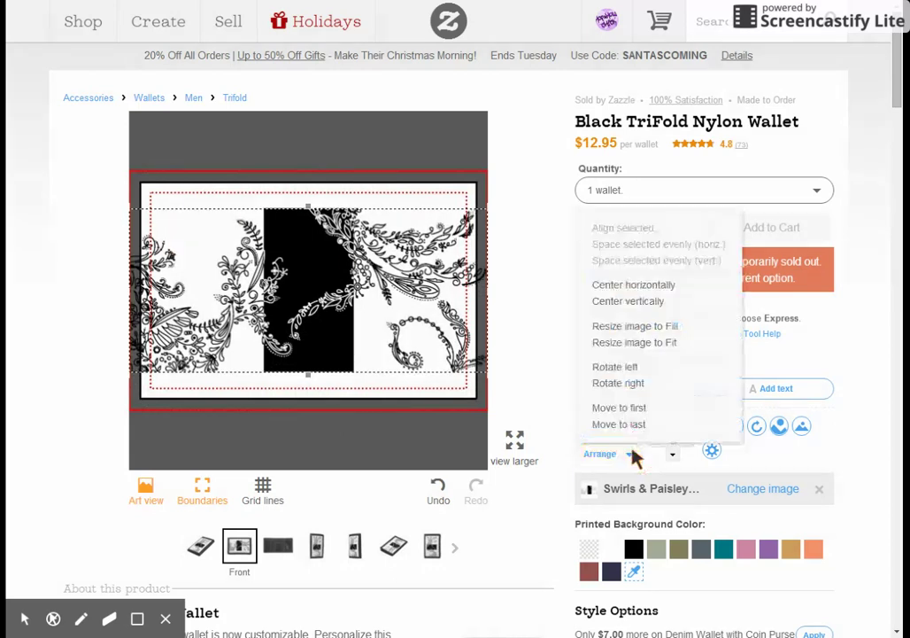
{"action": "left_click", "coordinate": [654, 326]}
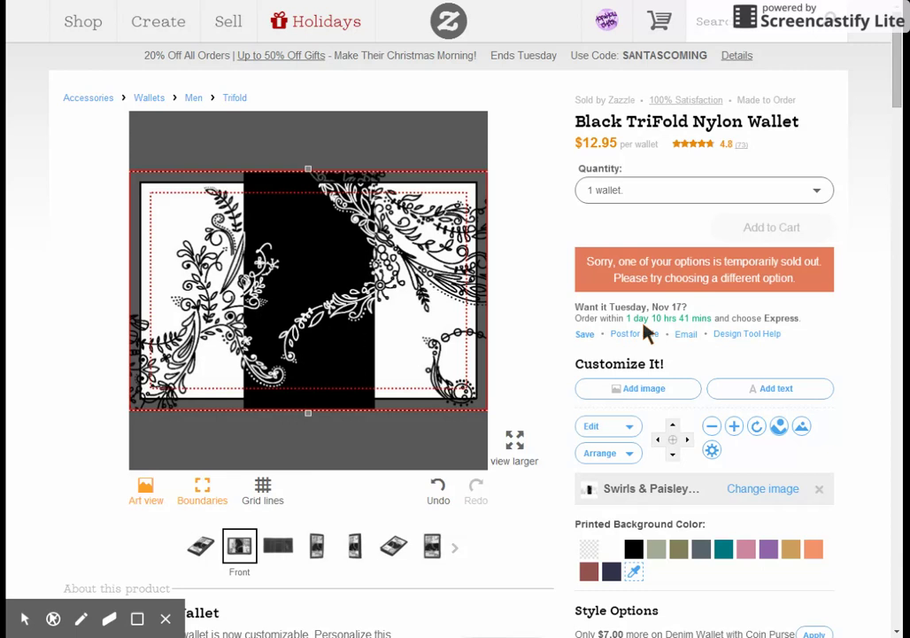
Make the Swirls & Paisley image a template object with its fit mode set to fill.
{"action": "left_click", "coordinate": [711, 451]}
{"action": "left_click", "coordinate": [525, 411]}
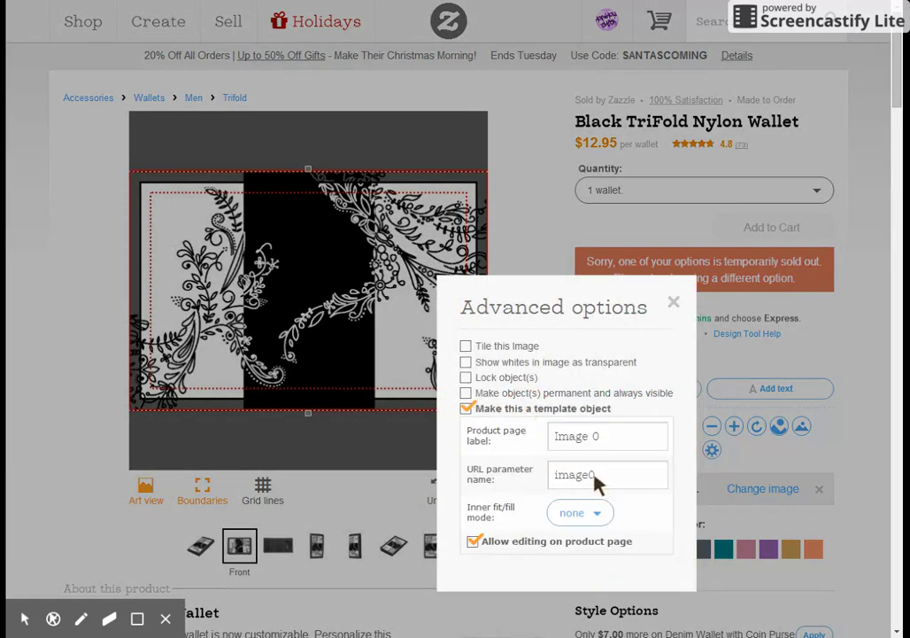
{"action": "left_click_drag", "start_coordinate": [595, 479], "coordinate": [551, 479]}
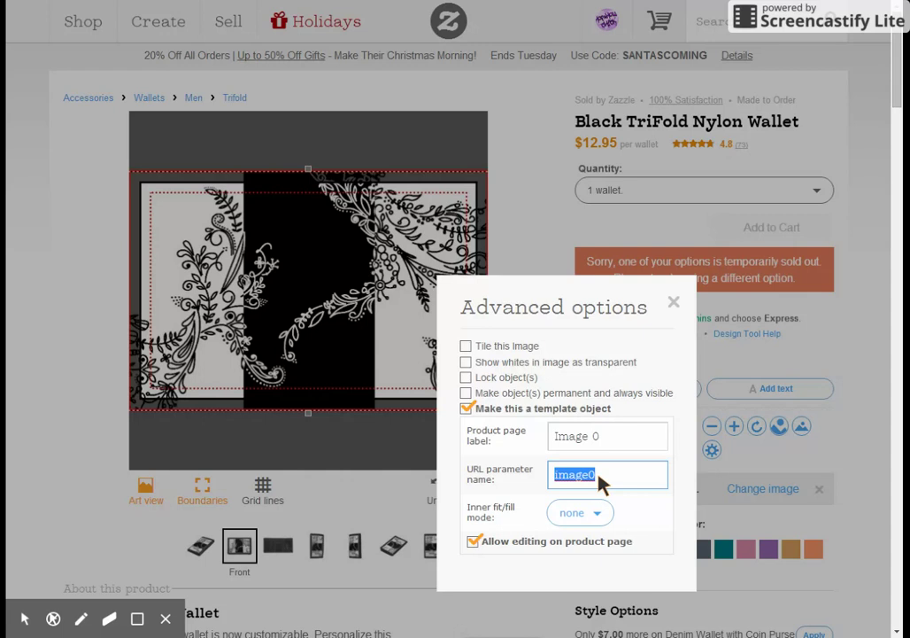
{"action": "left_click", "coordinate": [597, 515]}
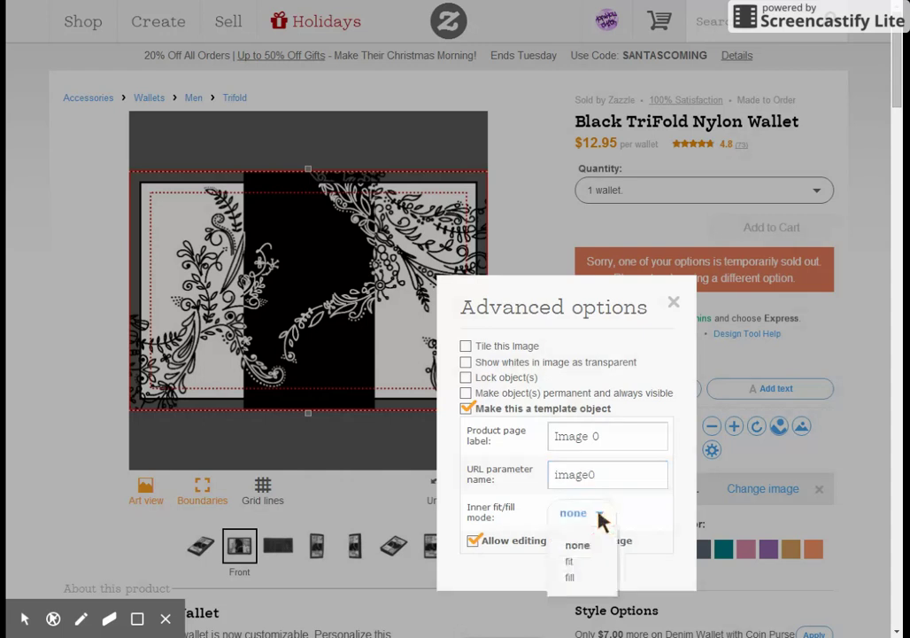
{"action": "left_click", "coordinate": [587, 580]}
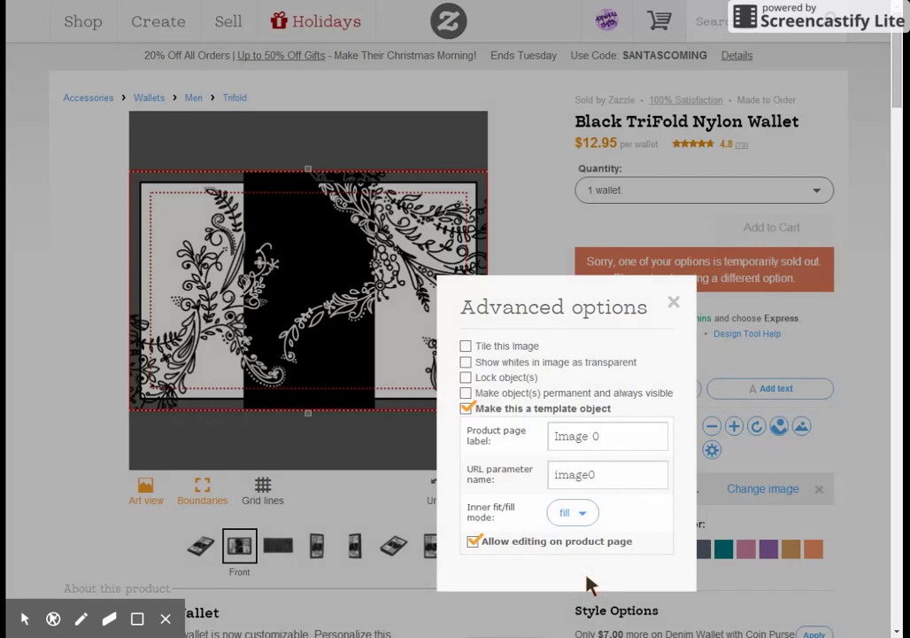
{"action": "left_click", "coordinate": [673, 305]}
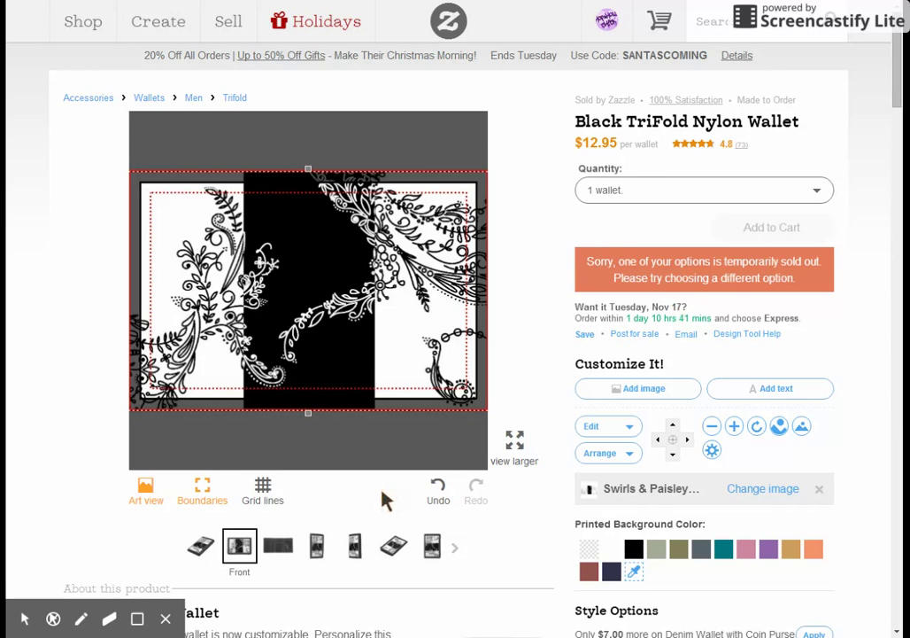
Start posting the wallet with title 'a', description 'a', and recipient For Anyone.
{"action": "left_click", "coordinate": [641, 337]}
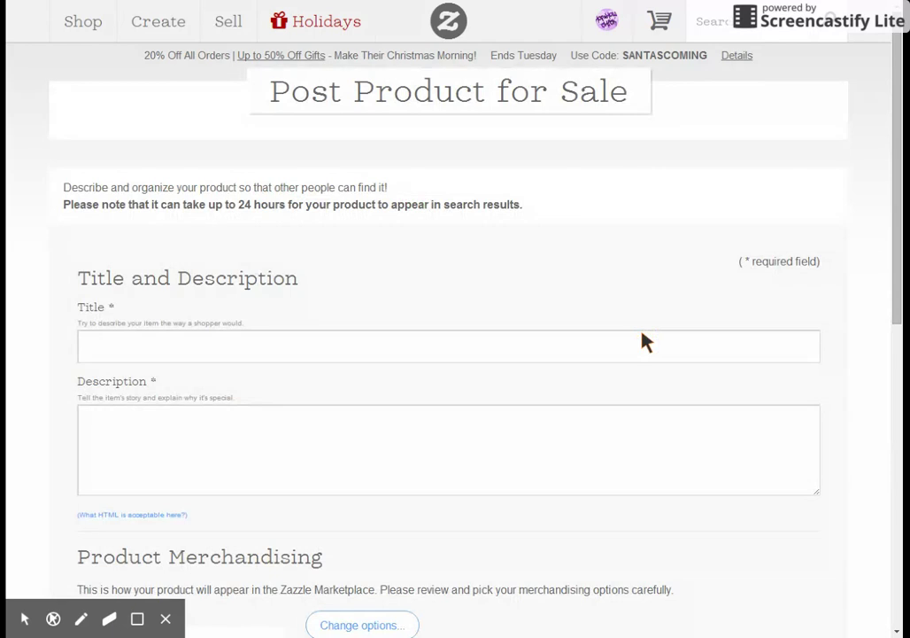
{"action": "left_click", "coordinate": [594, 339]}
{"action": "type", "text": "a"}
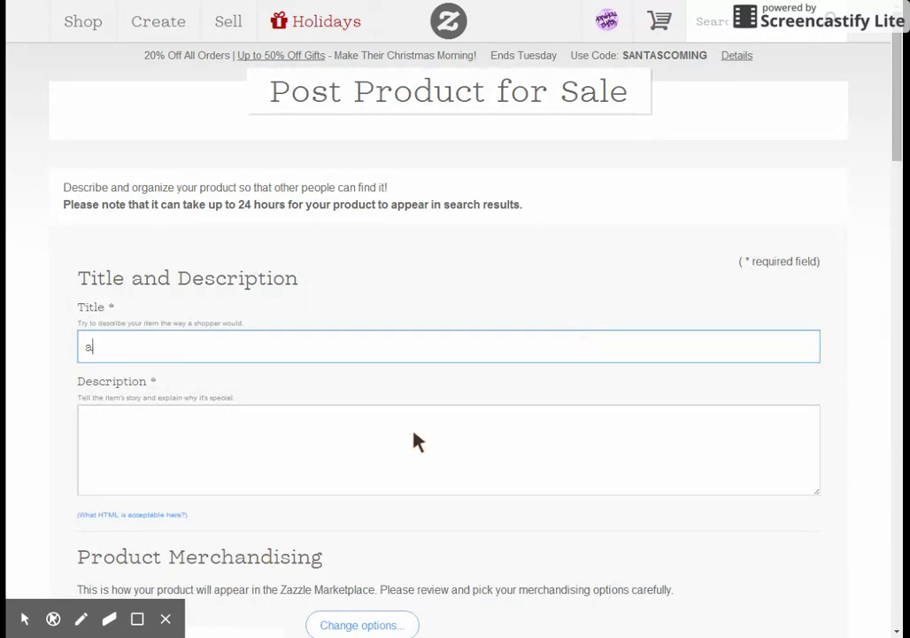
{"action": "left_click", "coordinate": [384, 457]}
{"action": "type", "text": "a"}
{"action": "scroll", "coordinate": [383, 457], "scroll_direction": "down", "scroll_amount": 7}
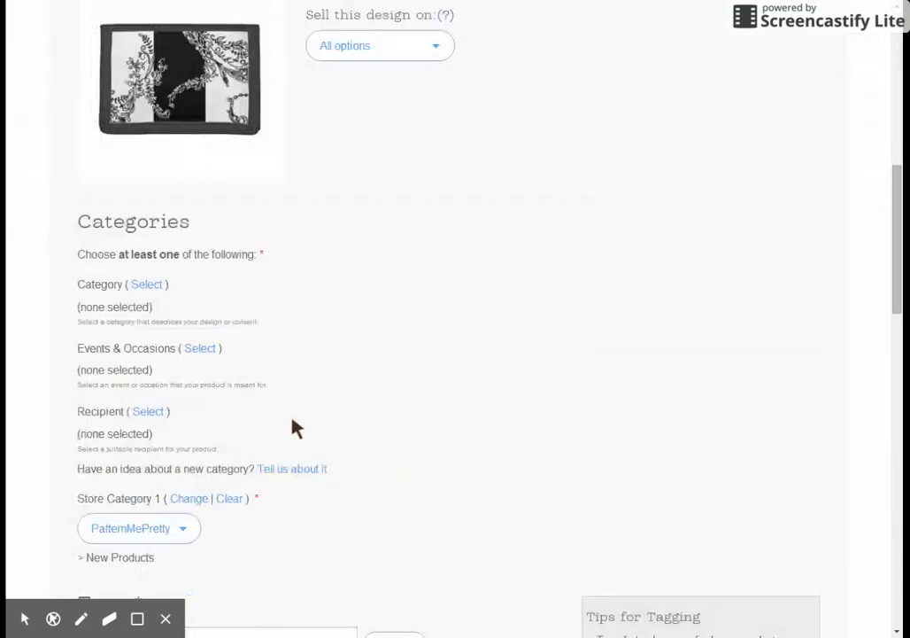
{"action": "left_click", "coordinate": [145, 414]}
{"action": "left_click", "coordinate": [272, 231]}
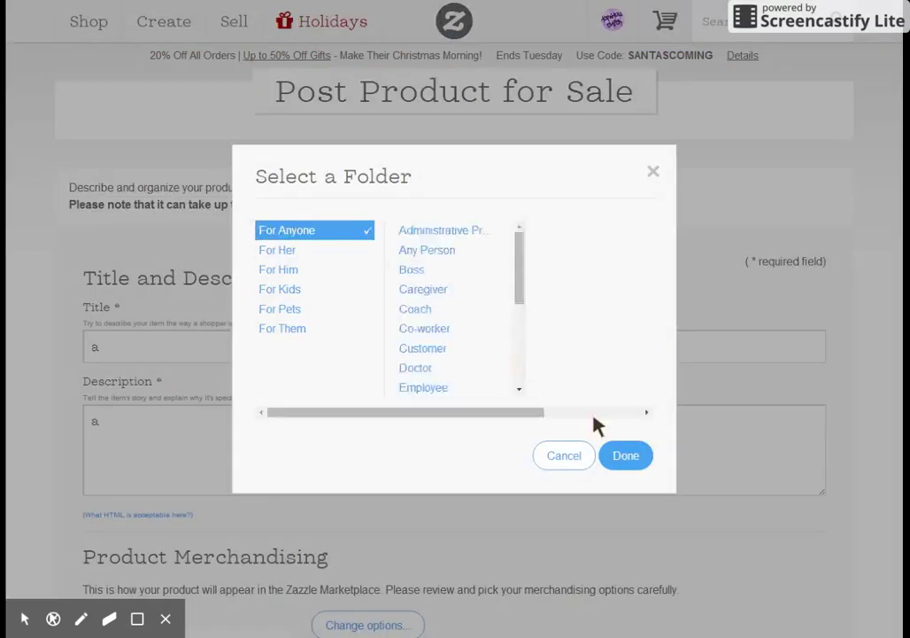
{"action": "left_click", "coordinate": [626, 457]}
Add tag 'aaaa', rate it G, accept the agreement, and post the wallet.
{"action": "left_click", "coordinate": [178, 365]}
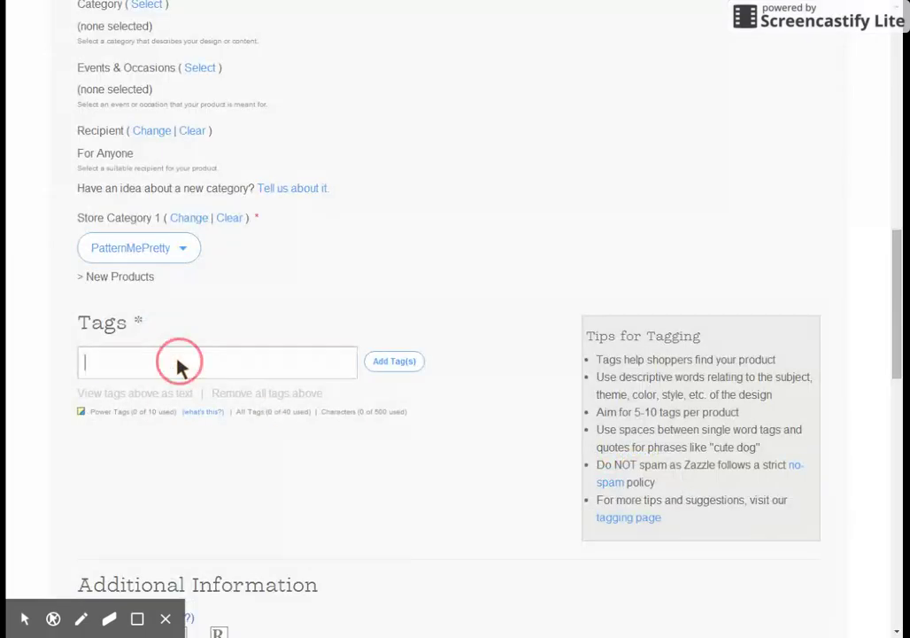
{"action": "type", "text": "aaaa"}
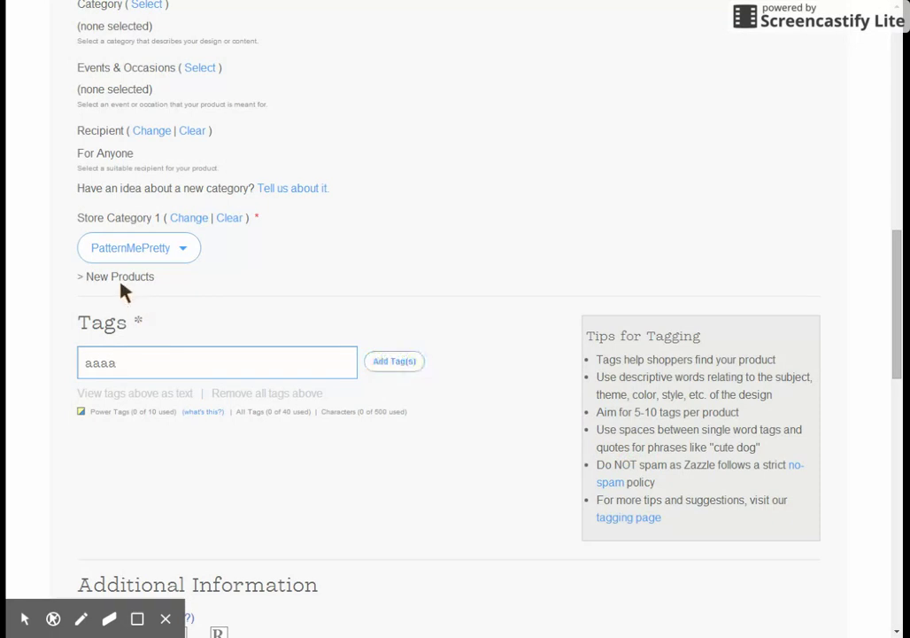
{"action": "left_click", "coordinate": [403, 360]}
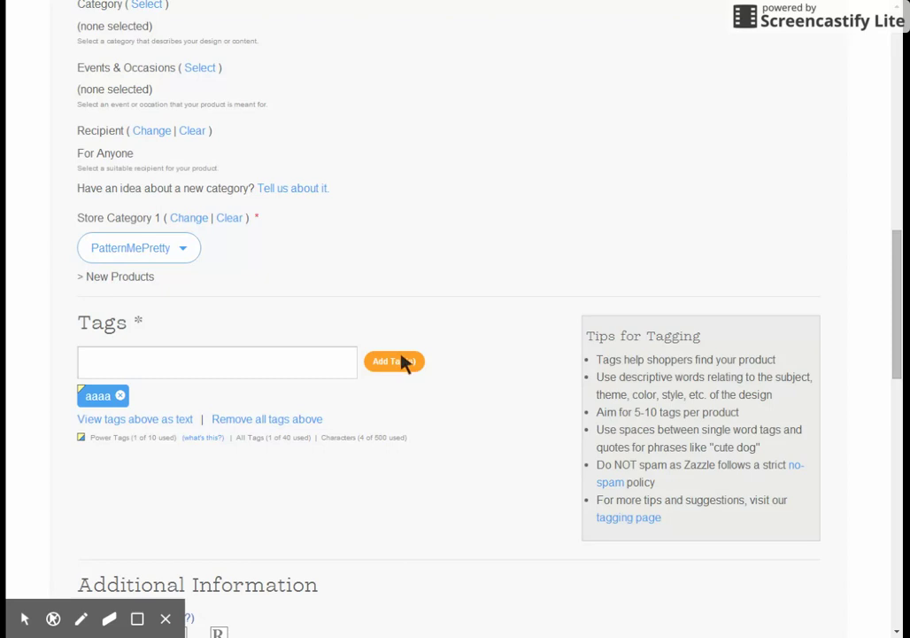
{"action": "scroll", "coordinate": [389, 363], "scroll_direction": "down", "scroll_amount": 3}
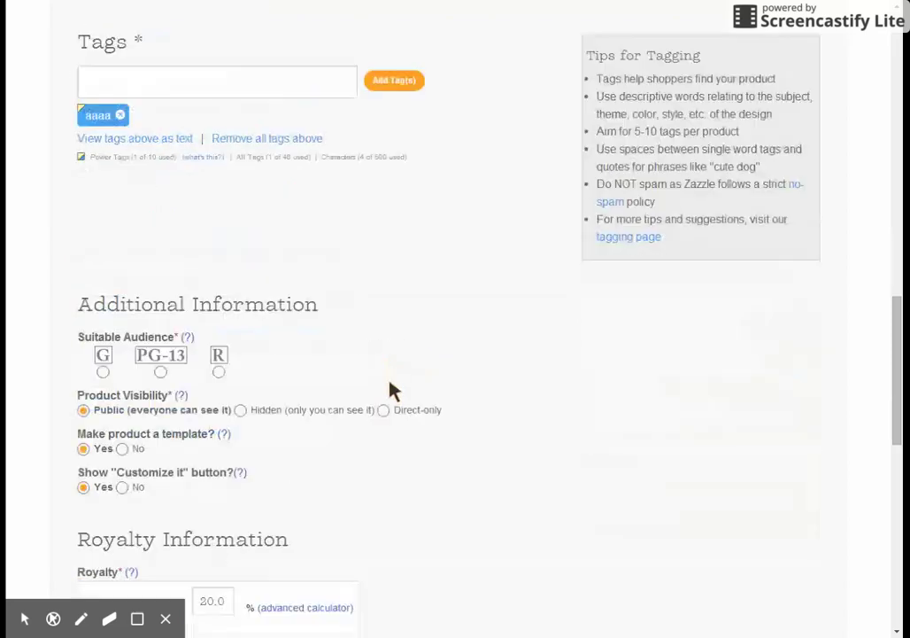
{"action": "left_click", "coordinate": [103, 372]}
{"action": "scroll", "coordinate": [186, 383], "scroll_direction": "down", "scroll_amount": 2}
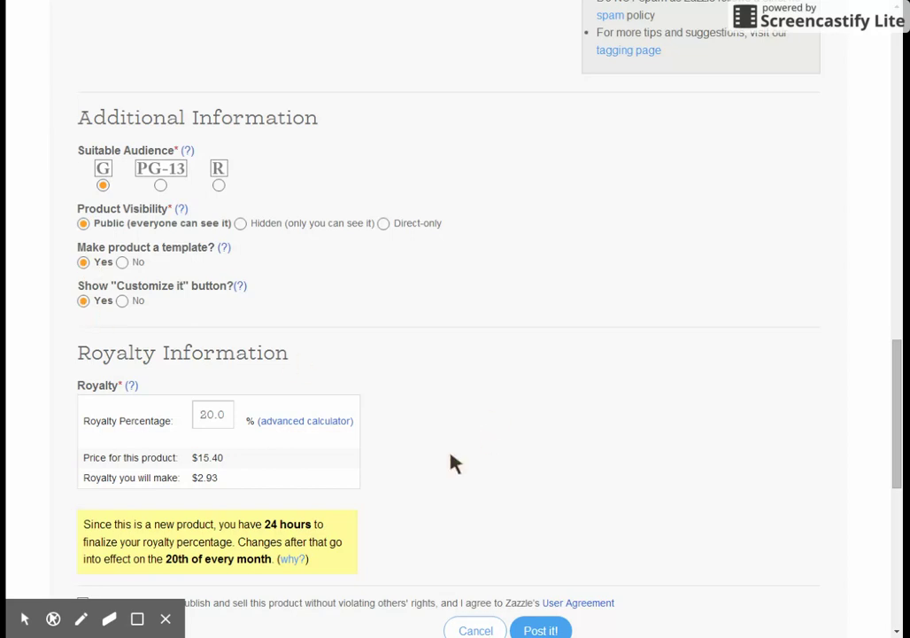
{"action": "scroll", "coordinate": [454, 463], "scroll_direction": "down", "scroll_amount": 2}
{"action": "left_click", "coordinate": [116, 421]}
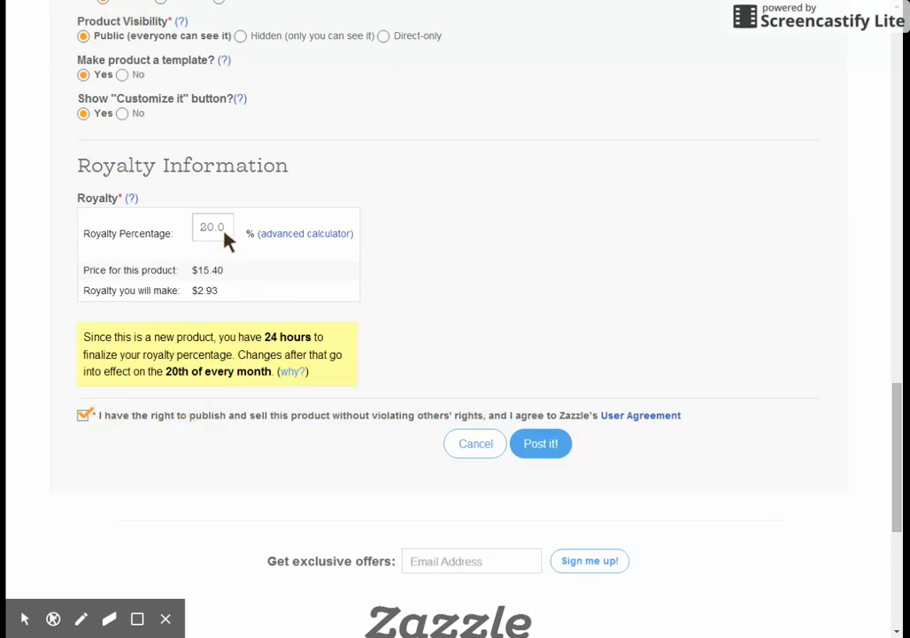
{"action": "left_click", "coordinate": [552, 445]}
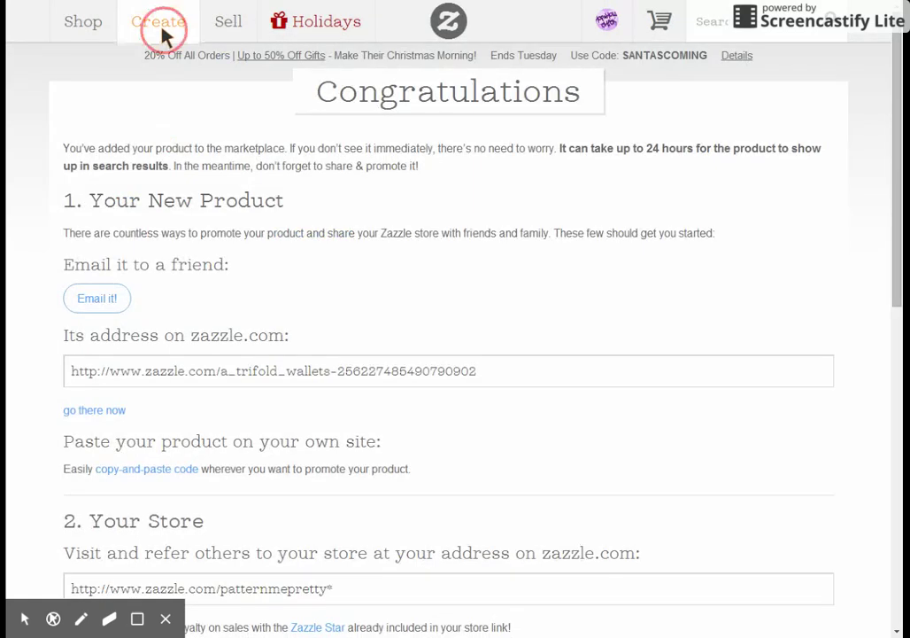
From Create, open Business Cards under Office Products.
{"action": "left_click", "coordinate": [163, 32]}
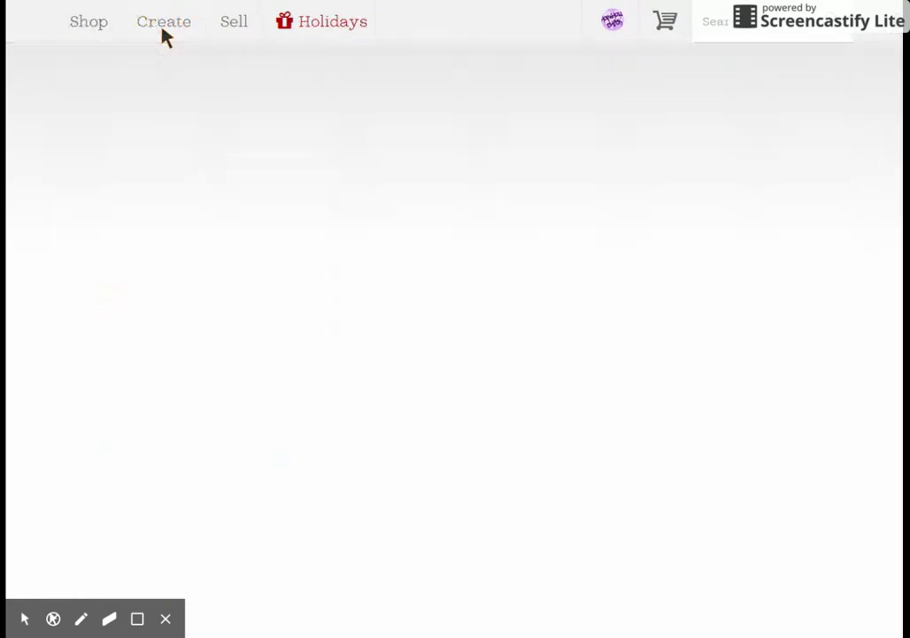
{"action": "scroll", "coordinate": [769, 436], "scroll_direction": "down", "scroll_amount": 7}
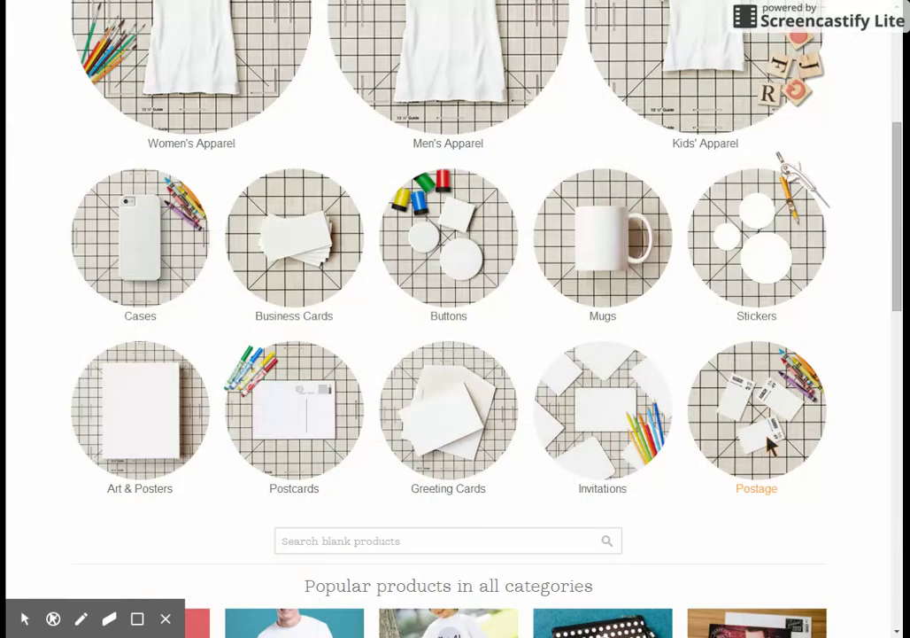
{"action": "scroll", "coordinate": [802, 445], "scroll_direction": "down", "scroll_amount": 2}
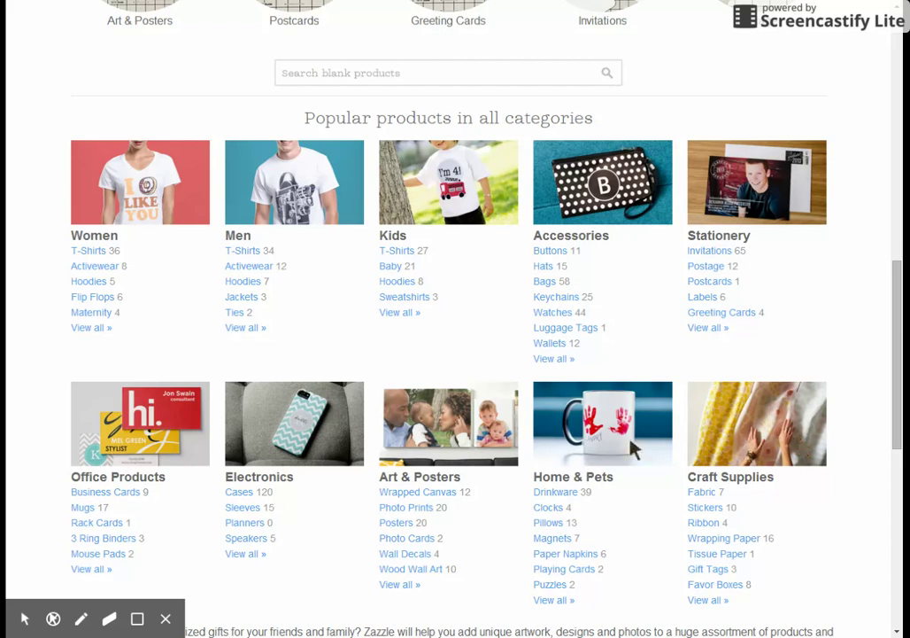
{"action": "left_click", "coordinate": [115, 494]}
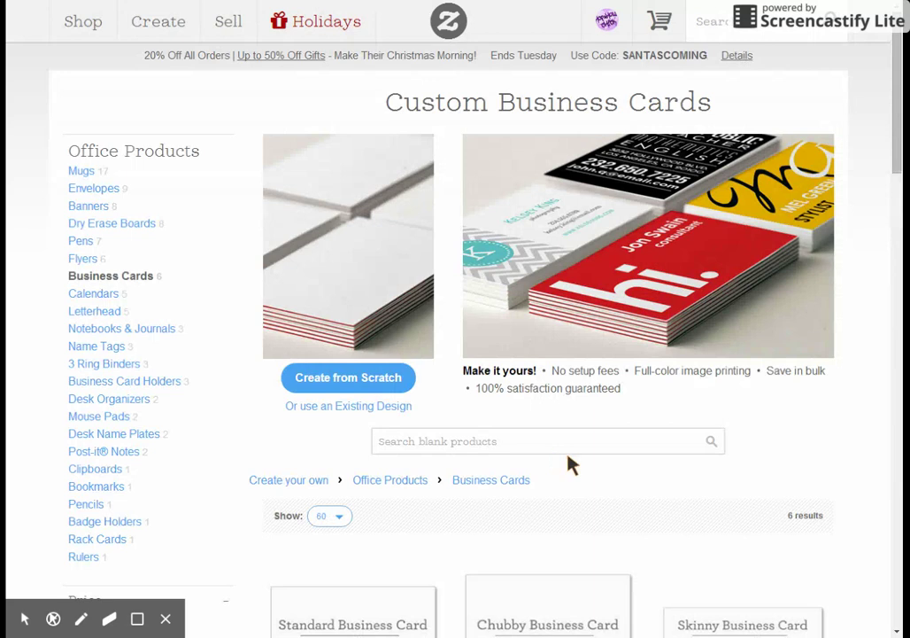
{"action": "scroll", "coordinate": [584, 461], "scroll_direction": "down", "scroll_amount": 2}
Start a Standard Business Card and place the first binderific Swirls & Paisley image on its front.
{"action": "left_click", "coordinate": [371, 455]}
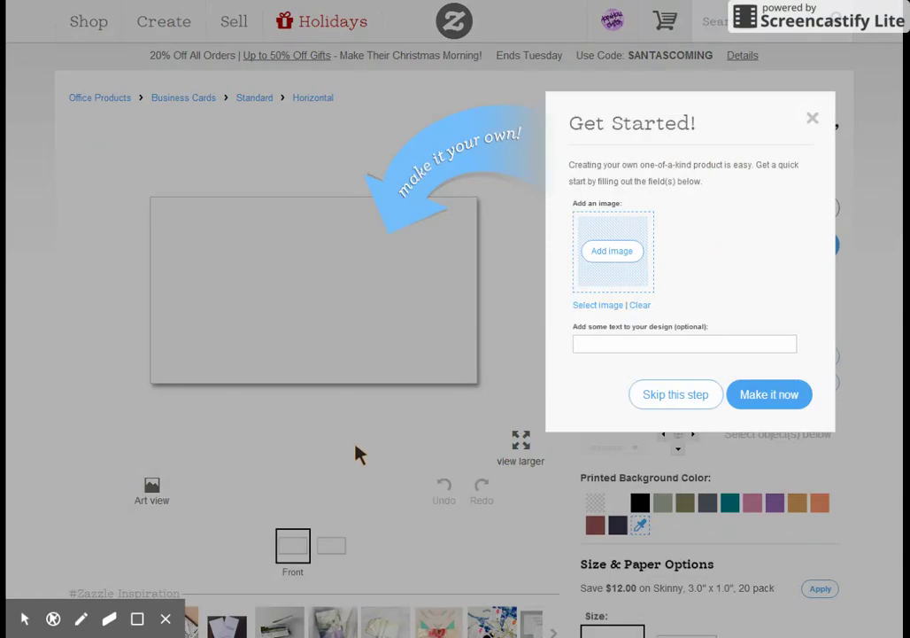
{"action": "left_click", "coordinate": [683, 389]}
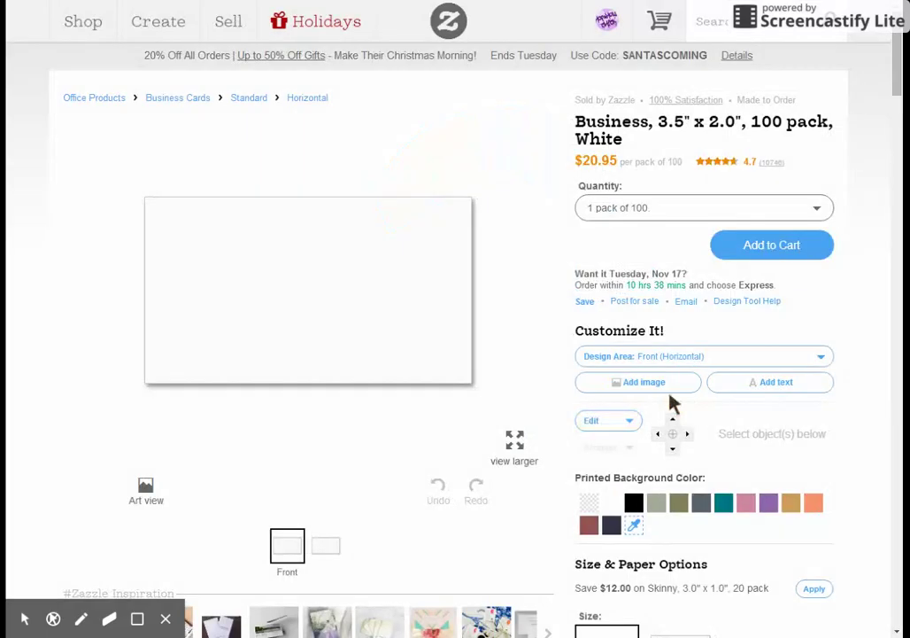
{"action": "left_click", "coordinate": [670, 386]}
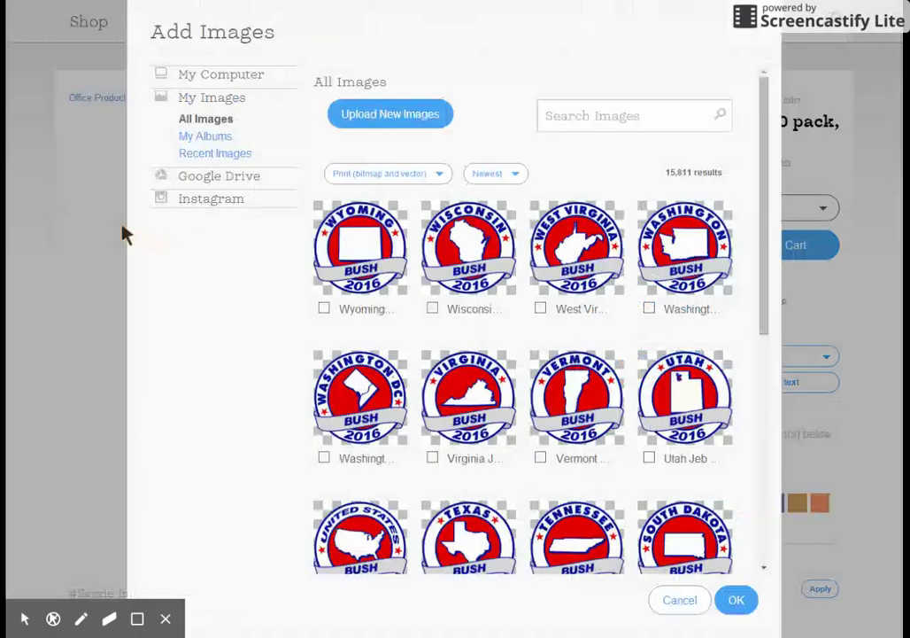
{"action": "left_click", "coordinate": [205, 137]}
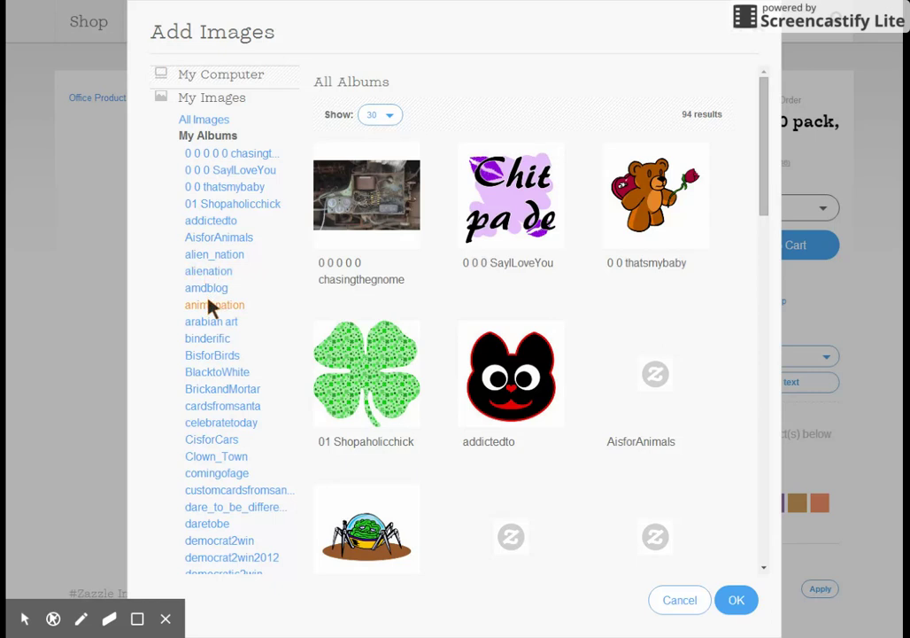
{"action": "left_click", "coordinate": [210, 340]}
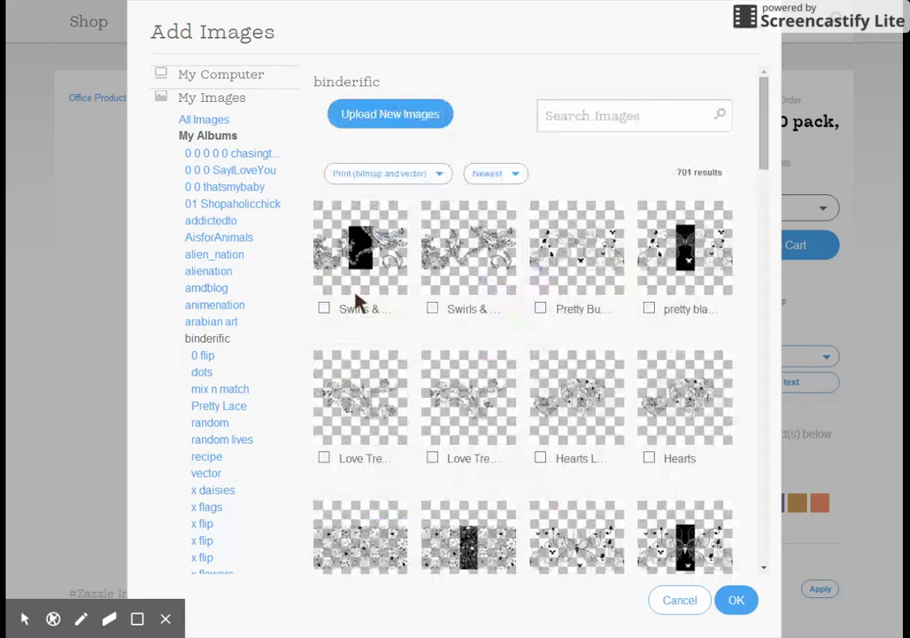
{"action": "left_click", "coordinate": [371, 252]}
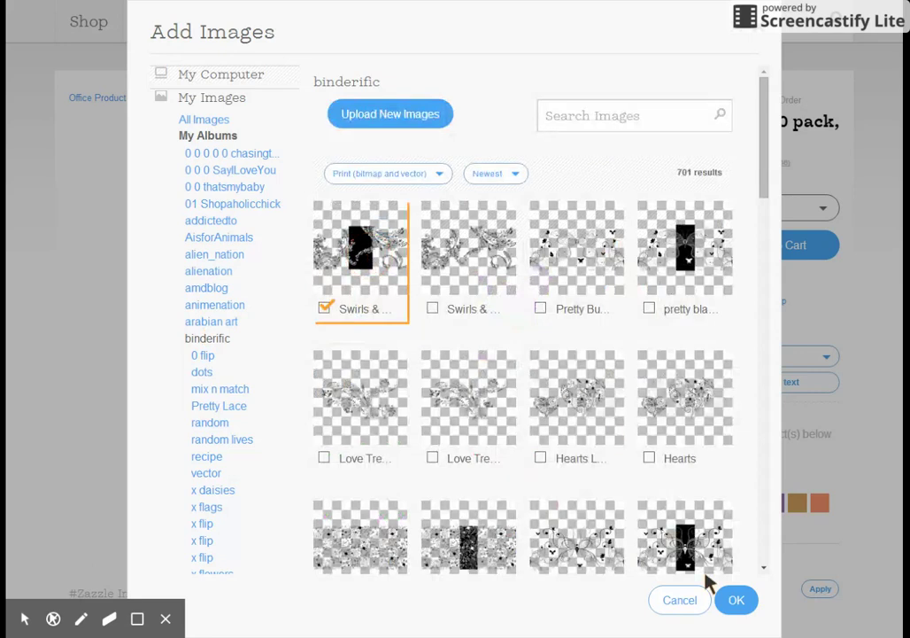
{"action": "left_click", "coordinate": [736, 600]}
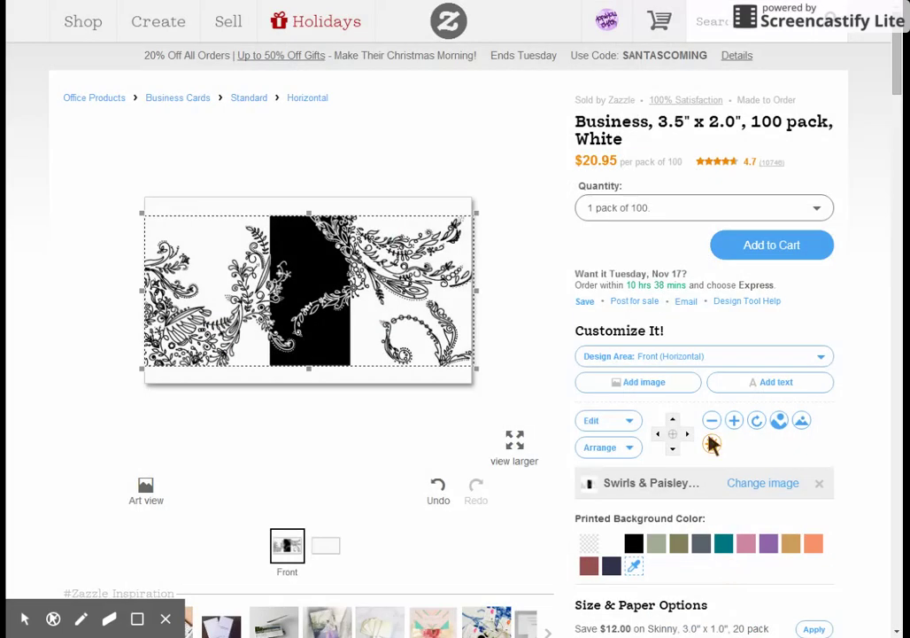
Resize the card-front image to Fill, then switch to the card's back.
{"action": "left_click", "coordinate": [633, 448]}
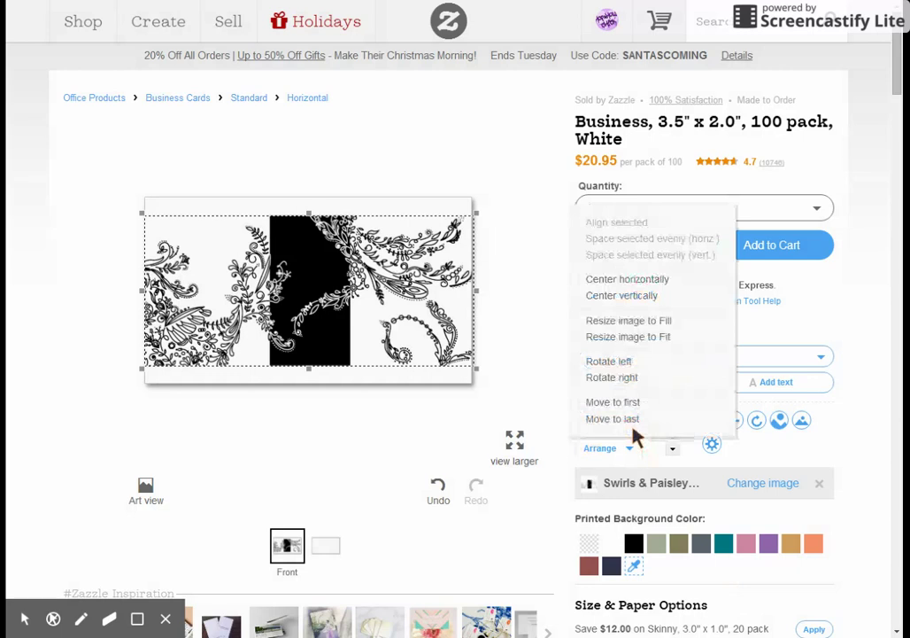
{"action": "left_click", "coordinate": [651, 319]}
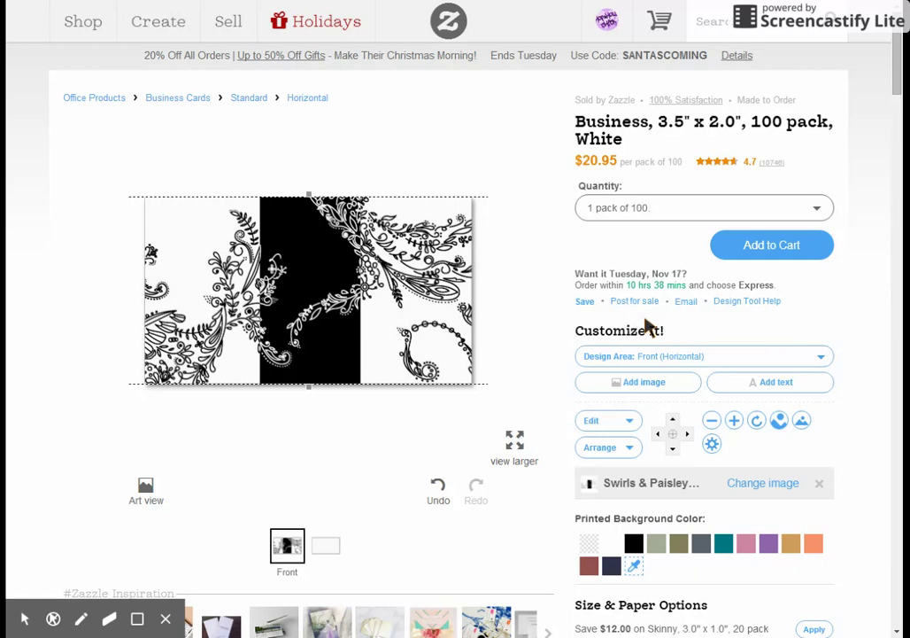
{"action": "left_click", "coordinate": [329, 545]}
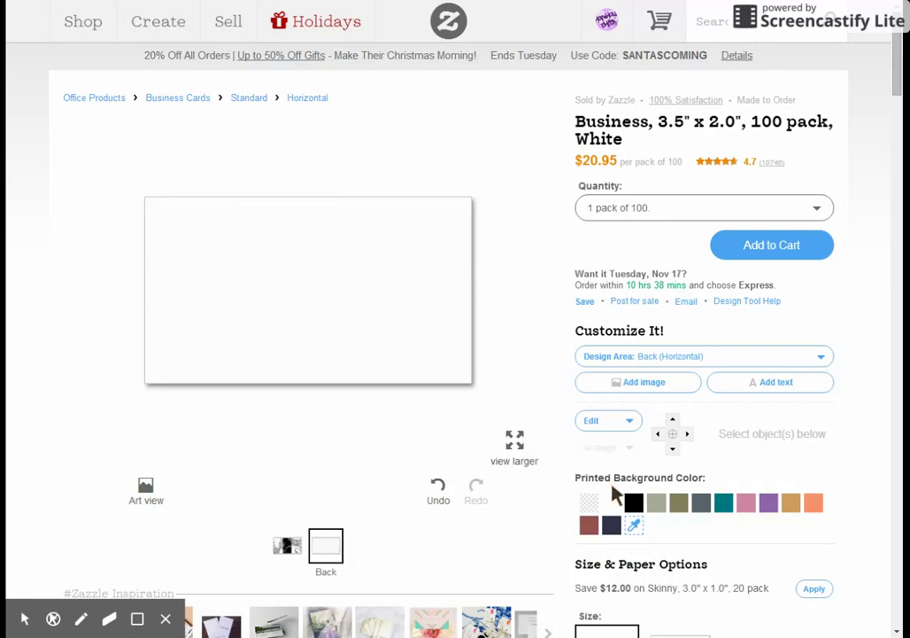
Add 'Name' text to the card back and move it to the top-left corner.
{"action": "left_click", "coordinate": [732, 393]}
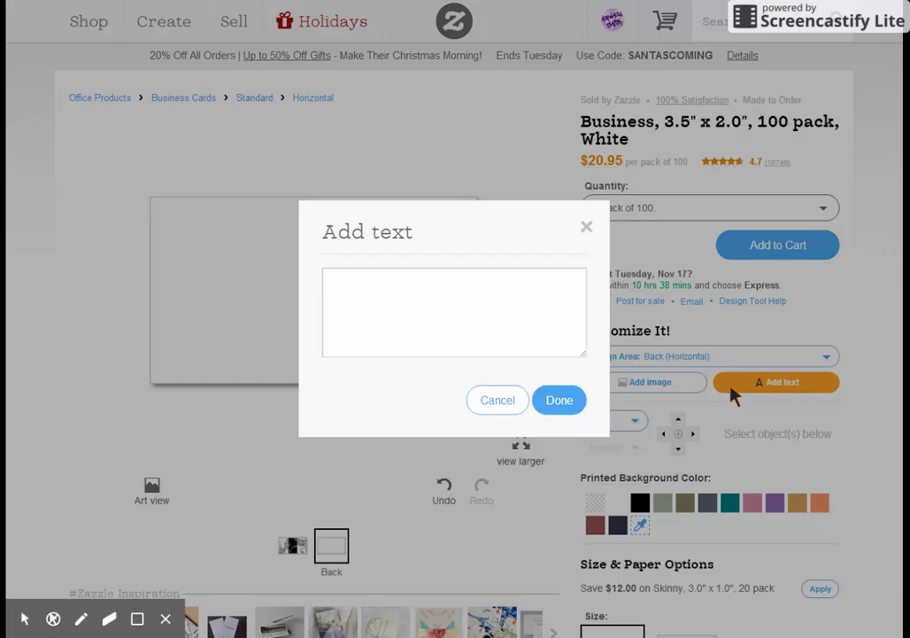
{"action": "left_click", "coordinate": [394, 289]}
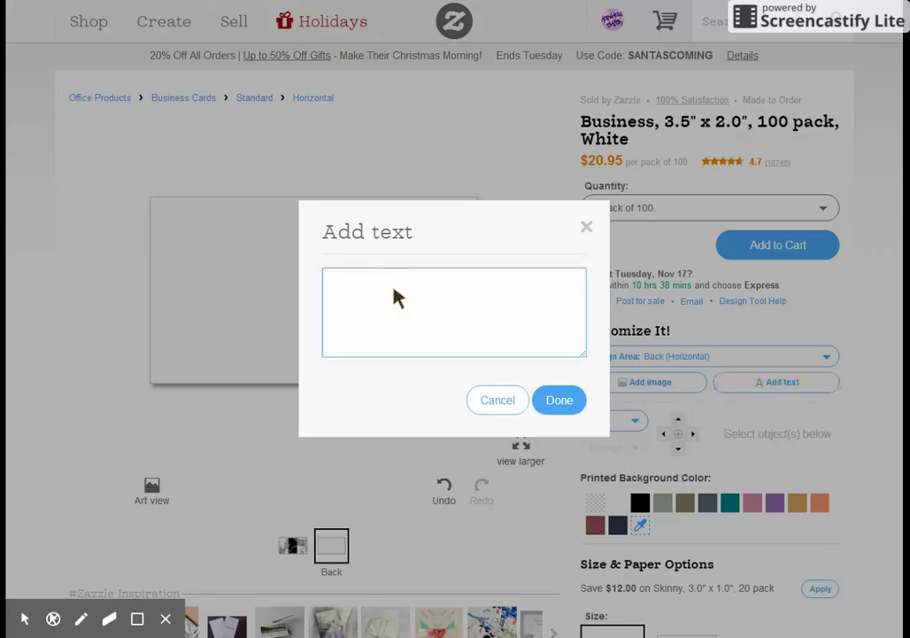
{"action": "type", "text": "Name"}
{"action": "key", "text": "BackSpace"}
{"action": "type", "text": "me"}
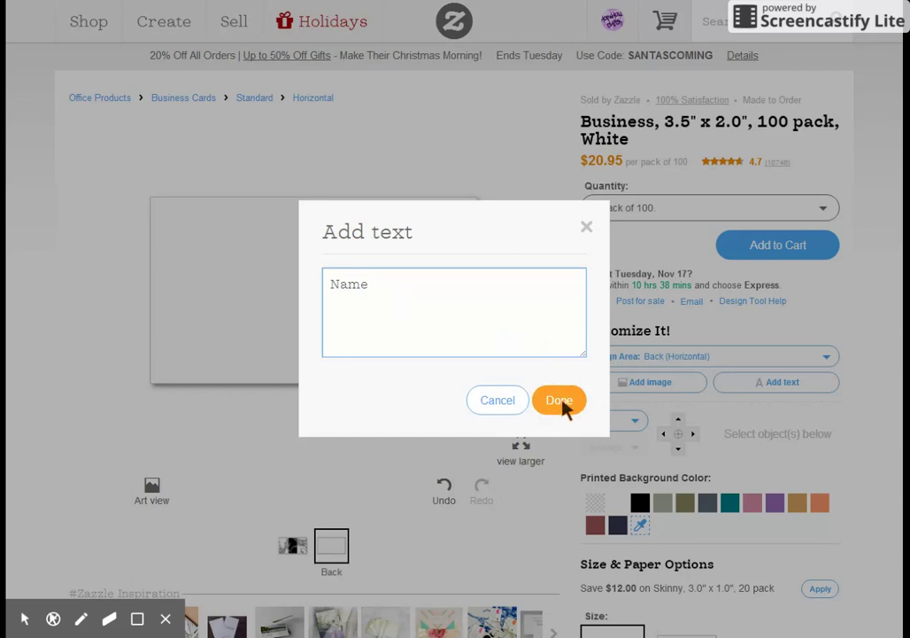
{"action": "left_click", "coordinate": [563, 401]}
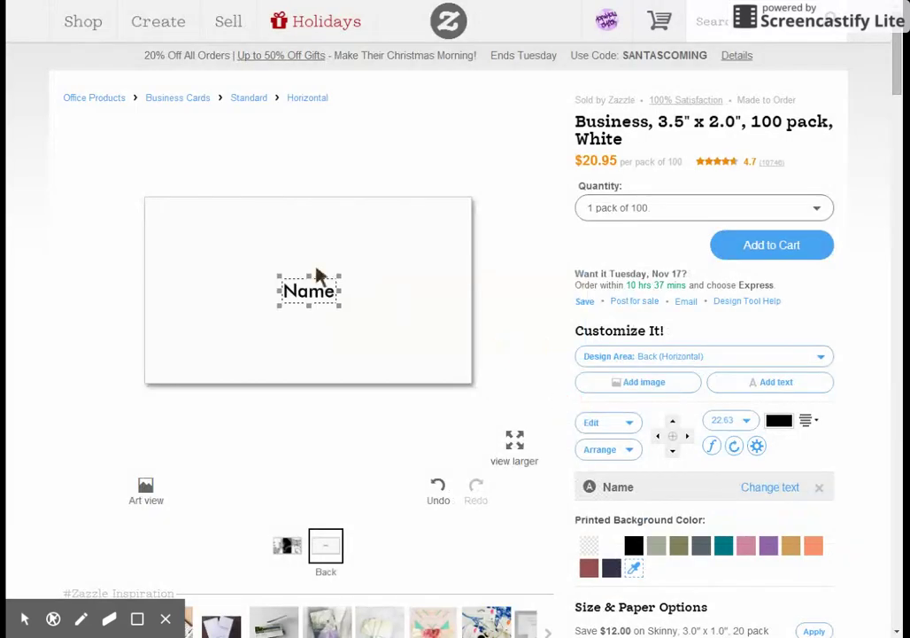
{"action": "left_click", "coordinate": [304, 301]}
{"action": "left_click_drag", "start_coordinate": [303, 301], "coordinate": [175, 226]}
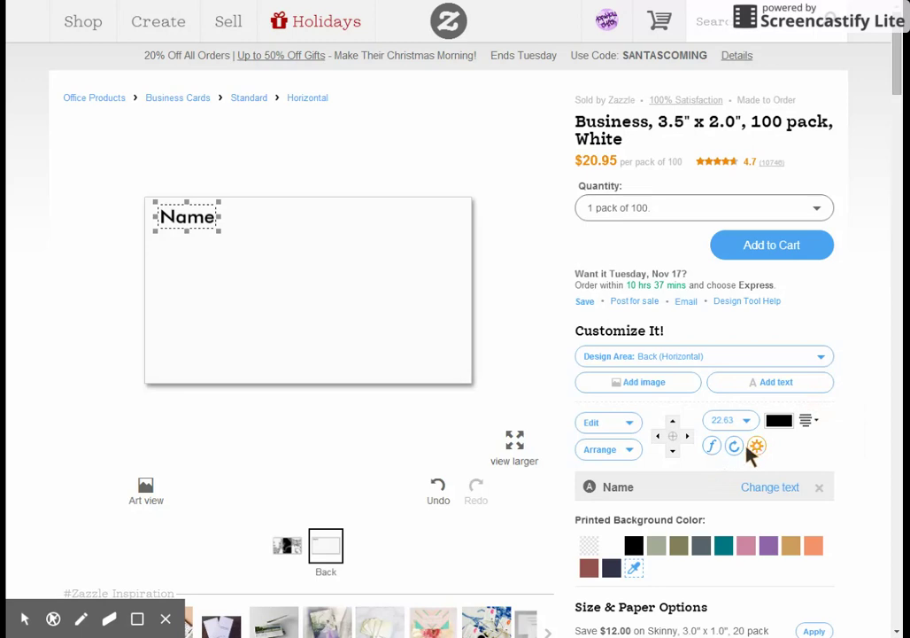
Make the Name text a template object with product page label 'Name'.
{"action": "left_click", "coordinate": [757, 450]}
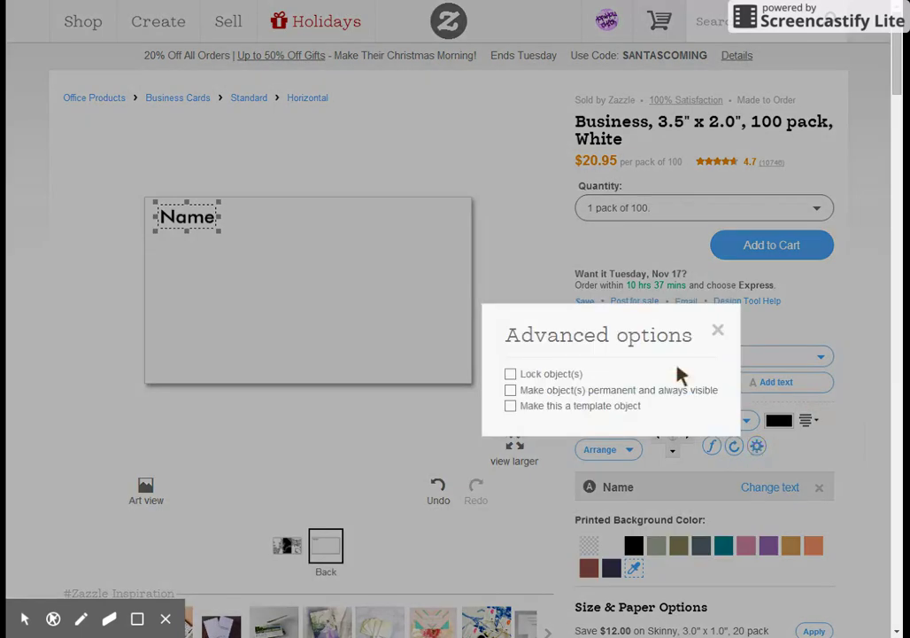
{"action": "left_click", "coordinate": [563, 410]}
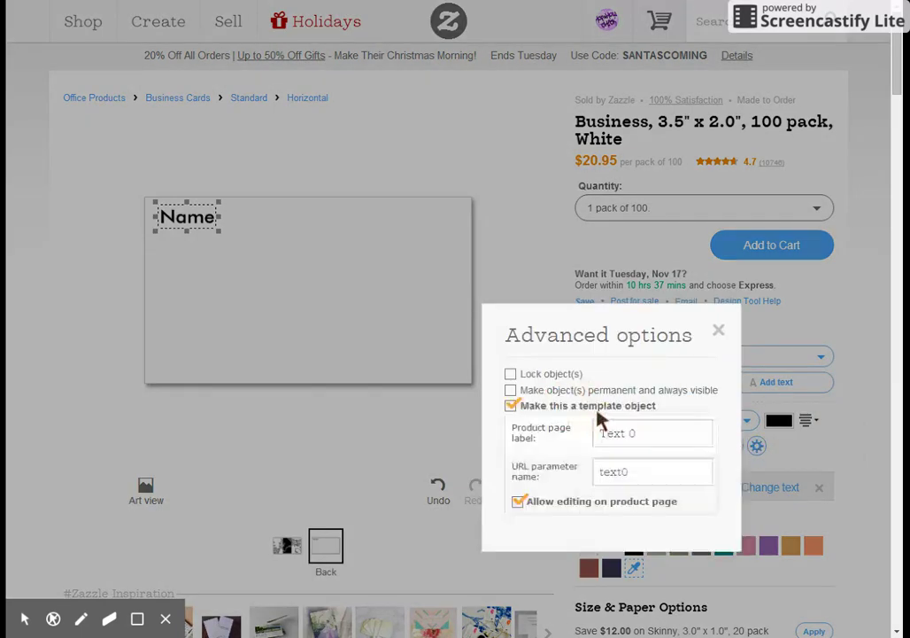
{"action": "left_click_drag", "start_coordinate": [646, 436], "coordinate": [593, 443]}
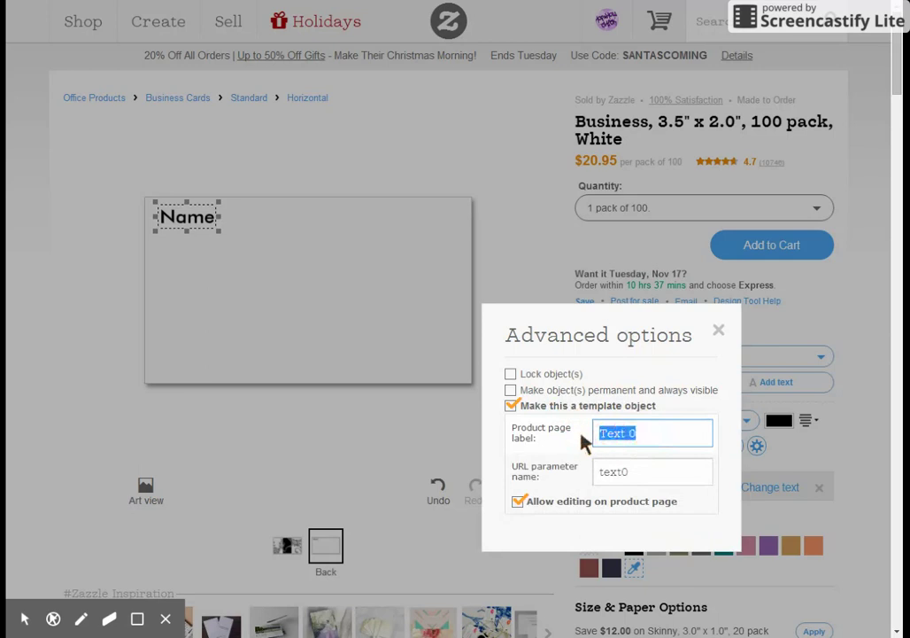
{"action": "type", "text": "Name"}
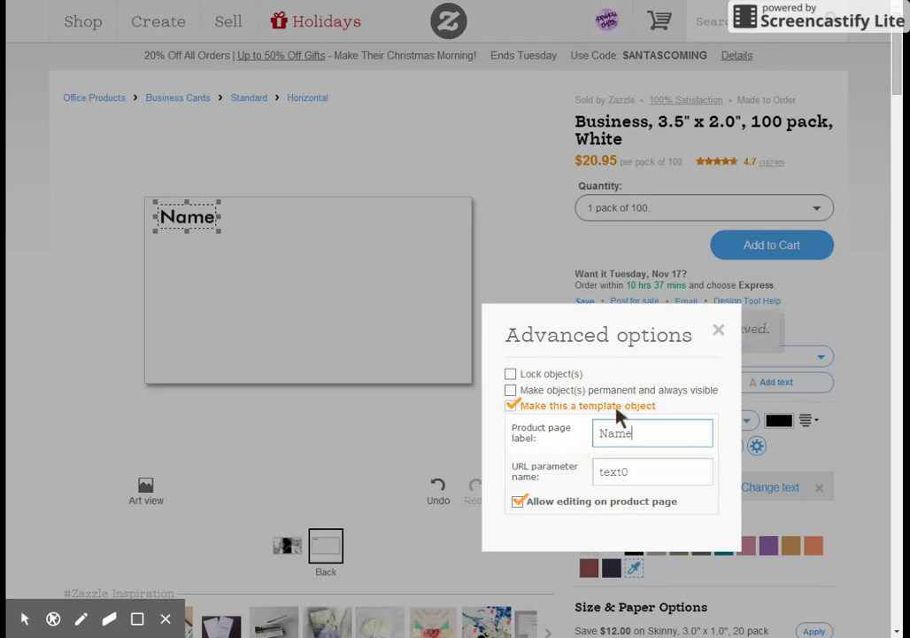
{"action": "left_click", "coordinate": [718, 335]}
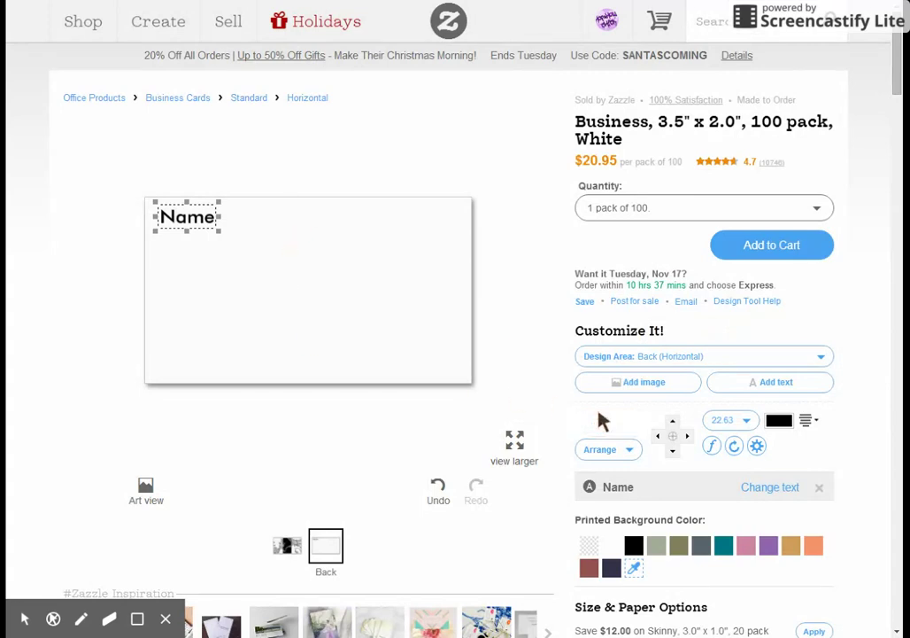
Switch the preview to the paisley front design and begin posting the card for sale.
{"action": "scroll", "coordinate": [603, 422], "scroll_direction": "down", "scroll_amount": 1}
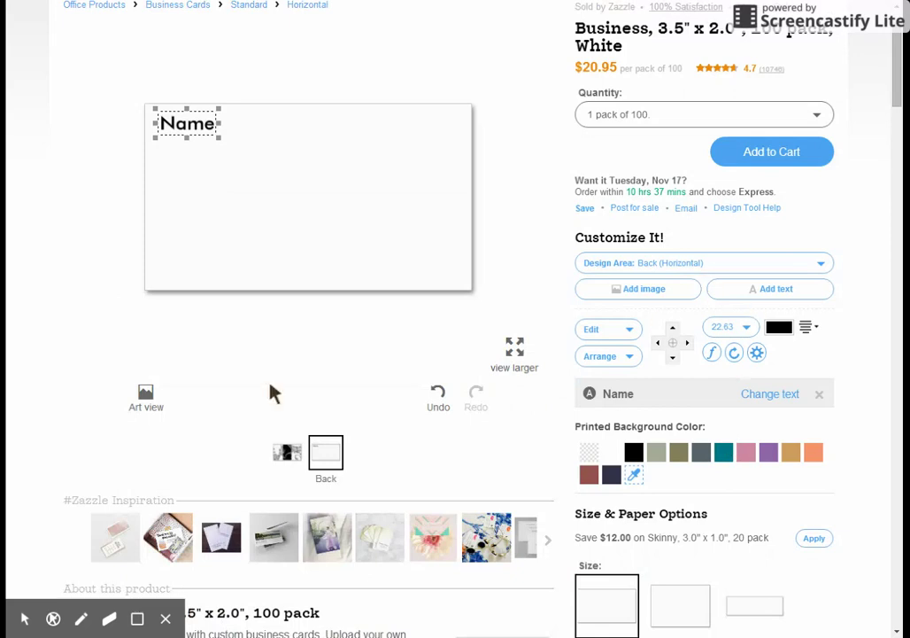
{"action": "left_click", "coordinate": [286, 454]}
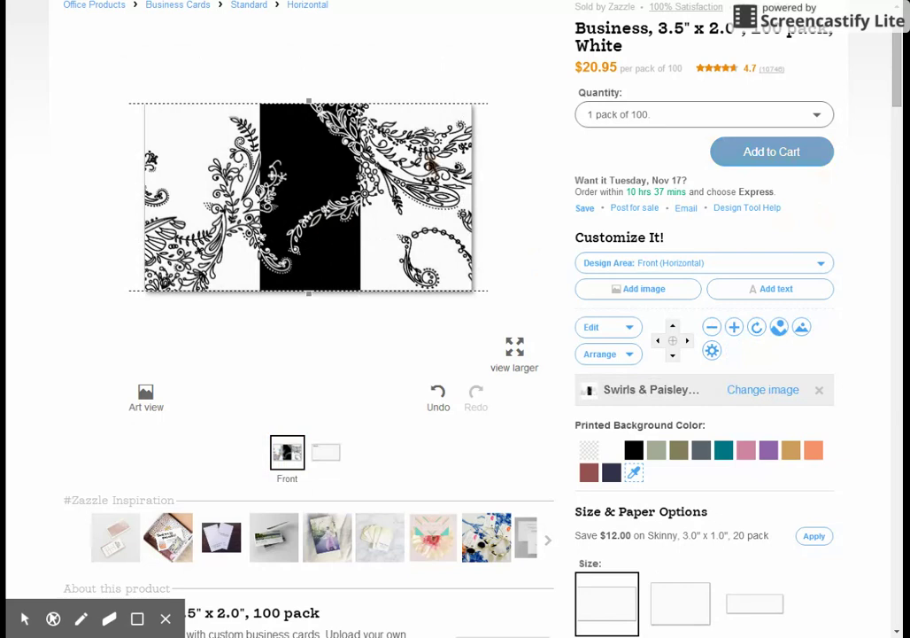
{"action": "left_click", "coordinate": [620, 210]}
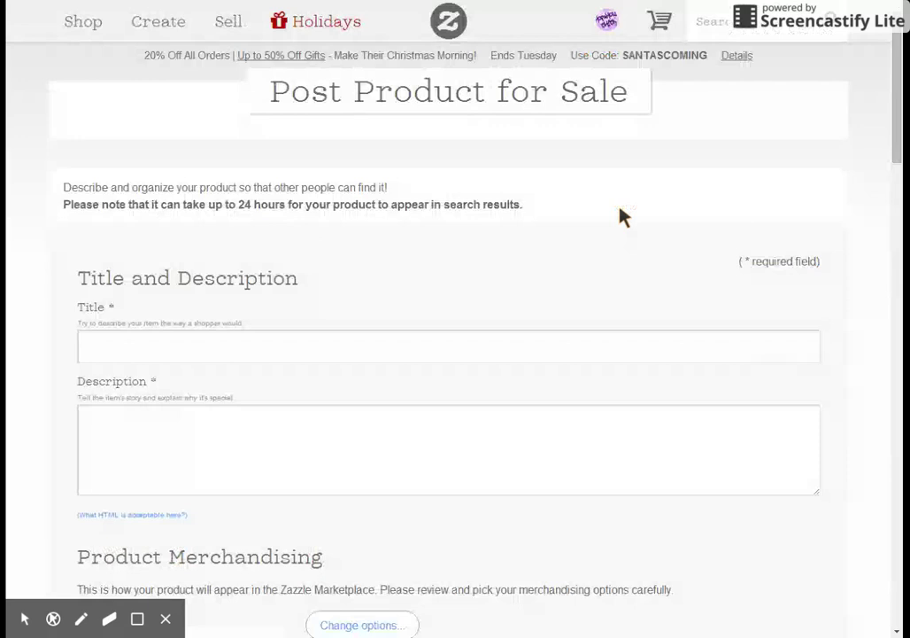
Enter 'a' as listing title and description, and set the recipient to For Anyone.
{"action": "left_click", "coordinate": [229, 349]}
{"action": "type", "text": "a"}
{"action": "left_click", "coordinate": [133, 482]}
{"action": "type", "text": "a"}
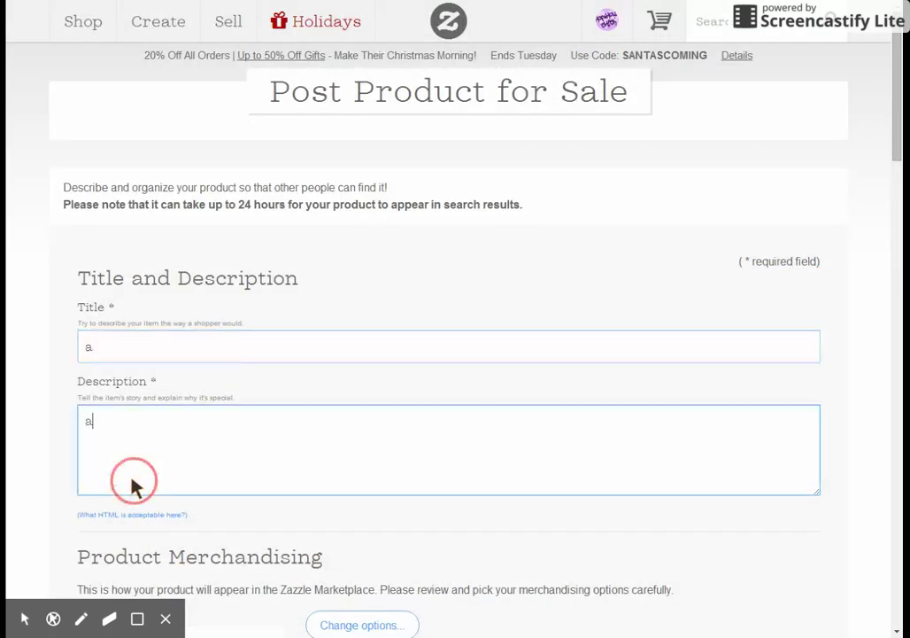
{"action": "scroll", "coordinate": [135, 482], "scroll_direction": "down", "scroll_amount": 4}
{"action": "scroll", "coordinate": [163, 447], "scroll_direction": "down", "scroll_amount": 3}
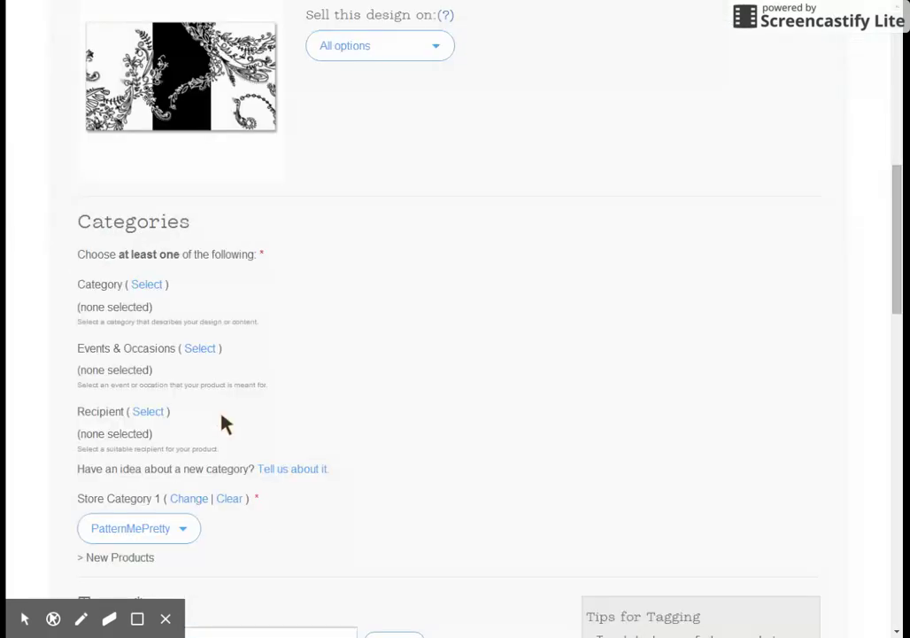
{"action": "left_click", "coordinate": [138, 413]}
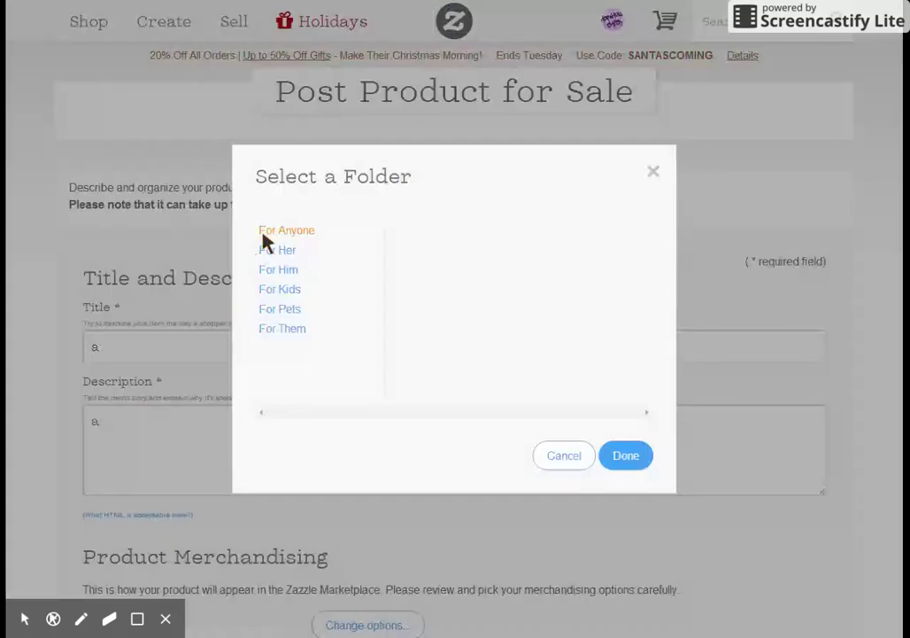
{"action": "left_click", "coordinate": [261, 236]}
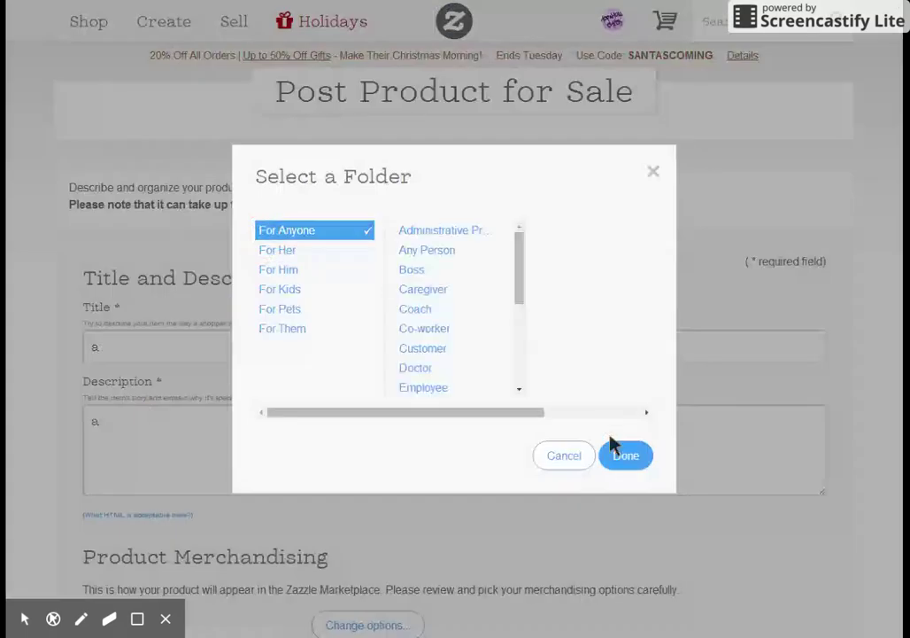
{"action": "left_click", "coordinate": [630, 456]}
Add the tag 'aaaa' to the listing.
{"action": "scroll", "coordinate": [275, 443], "scroll_direction": "down", "scroll_amount": 4}
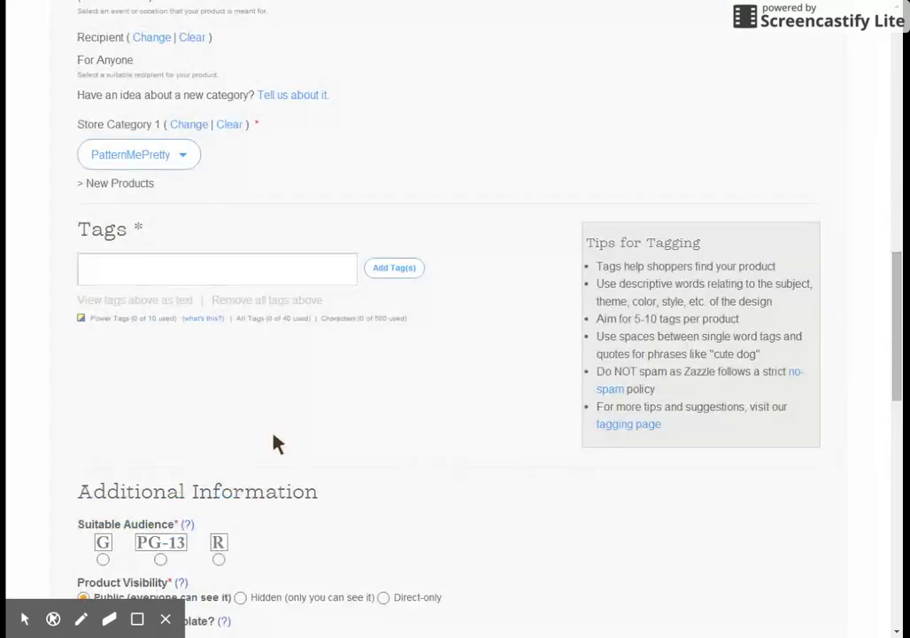
{"action": "left_click", "coordinate": [157, 280]}
{"action": "type", "text": "aaaa"}
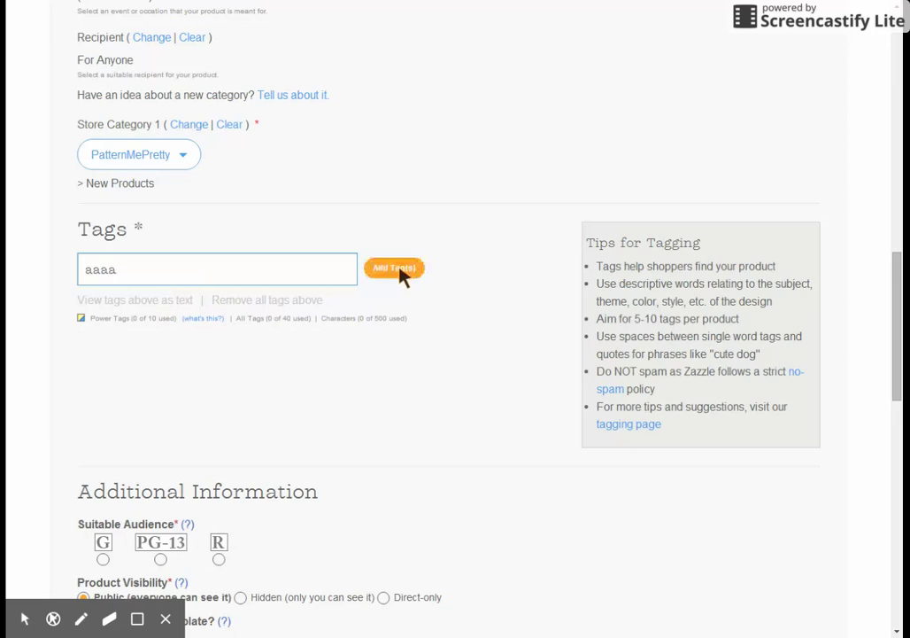
{"action": "left_click", "coordinate": [399, 270]}
Rate the card G, accept the rights agreement, and submit the listing.
{"action": "scroll", "coordinate": [88, 453], "scroll_direction": "down", "scroll_amount": 2}
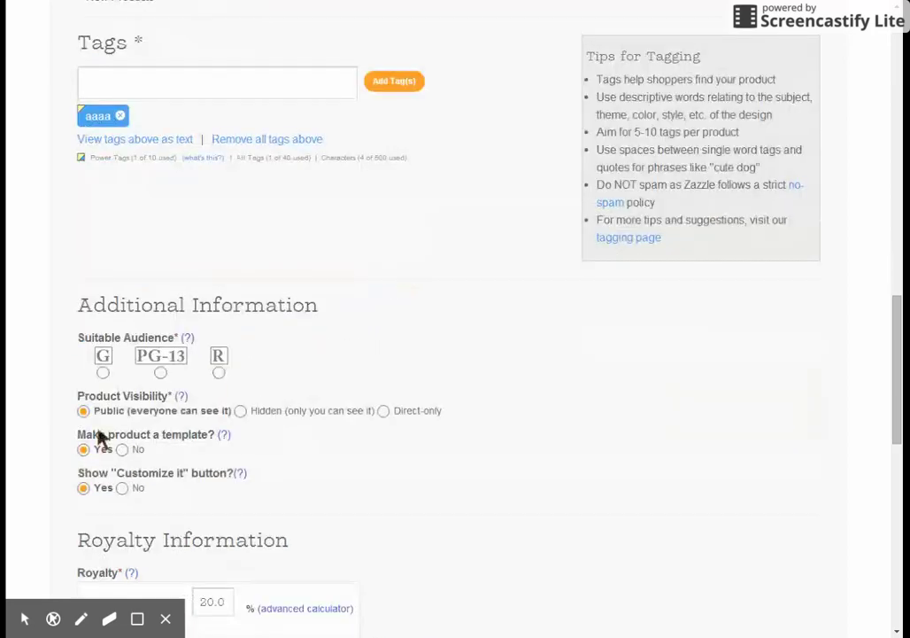
{"action": "left_click", "coordinate": [102, 372]}
{"action": "scroll", "coordinate": [91, 478], "scroll_direction": "down", "scroll_amount": 3}
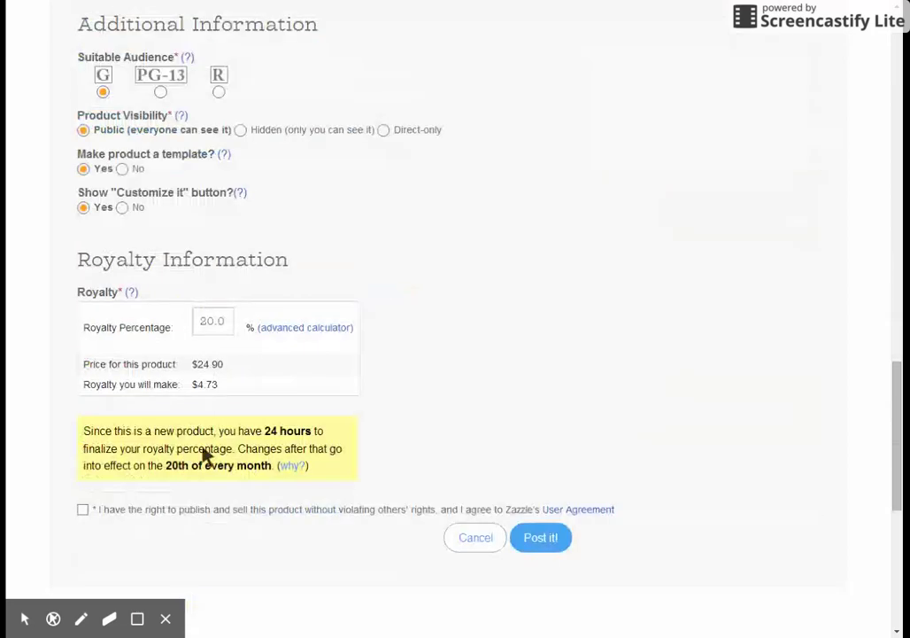
{"action": "left_click", "coordinate": [112, 511]}
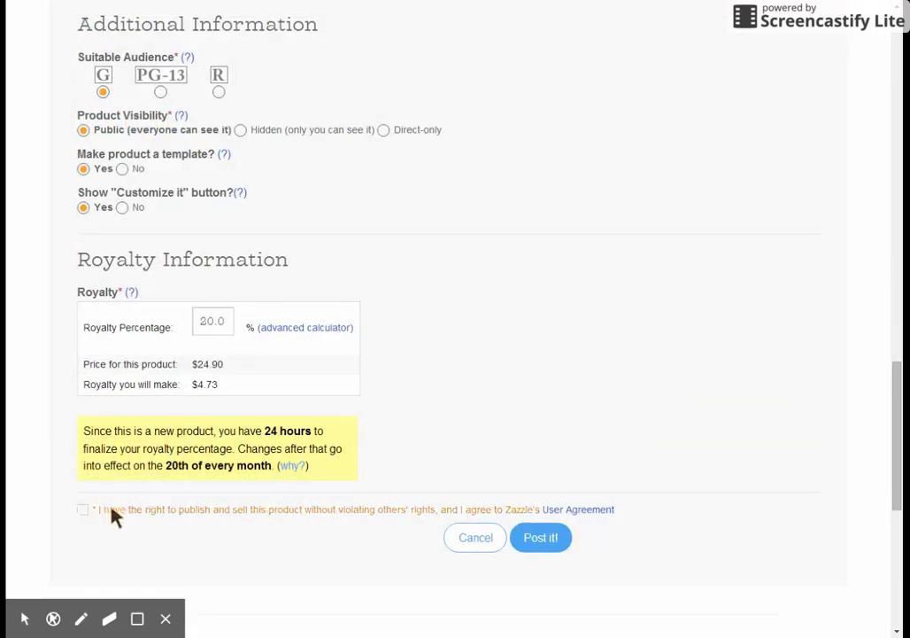
{"action": "left_click", "coordinate": [542, 545]}
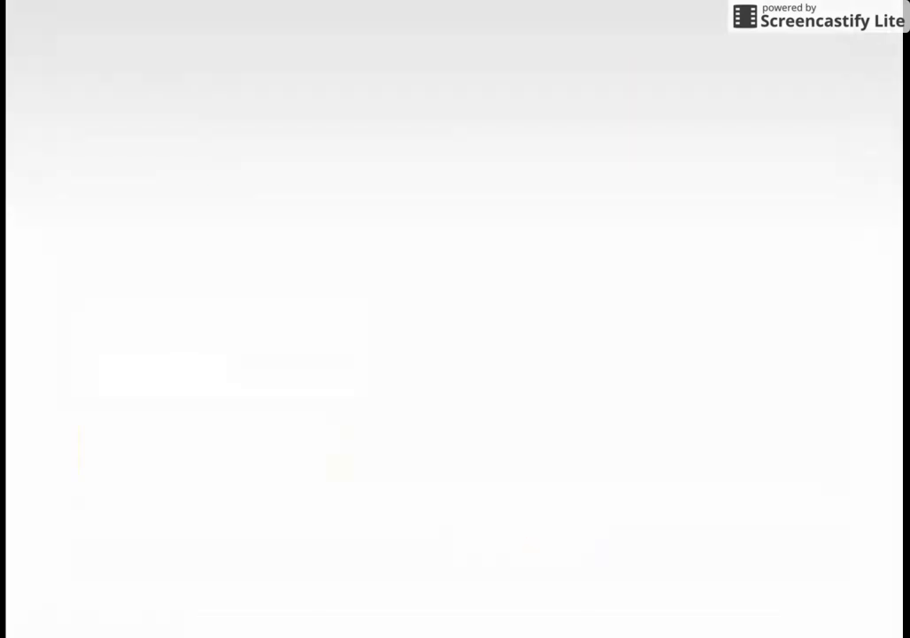